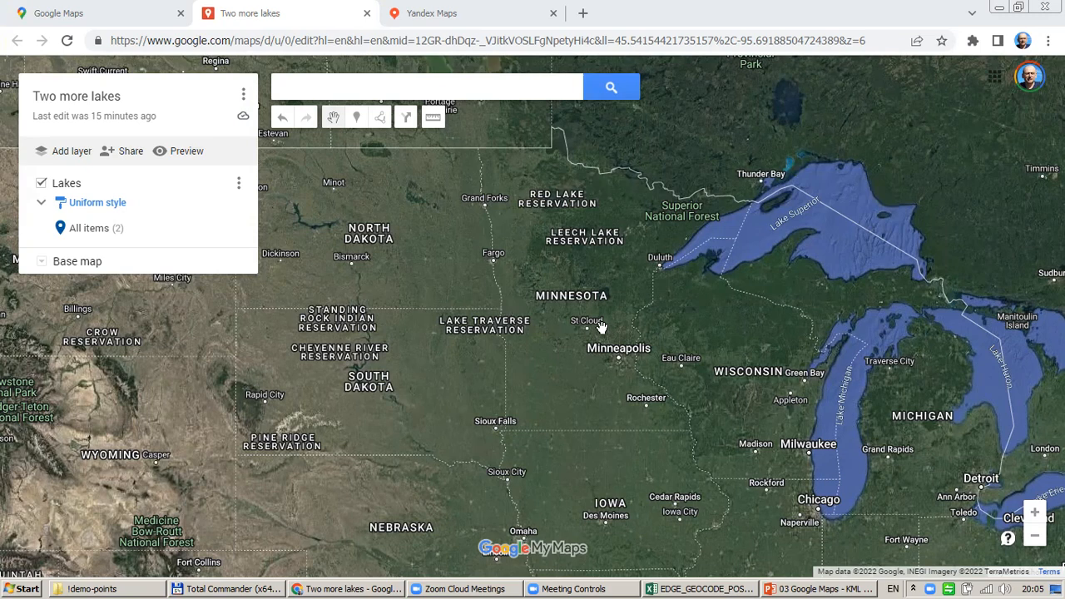
Locate the two outlined lakes of the Lakes layer, Grand Lake and Pearl Lake, on the map near St Cloud, Minnesota.
drag(552, 352, 533, 312)
scroll(533, 312, up, 3)
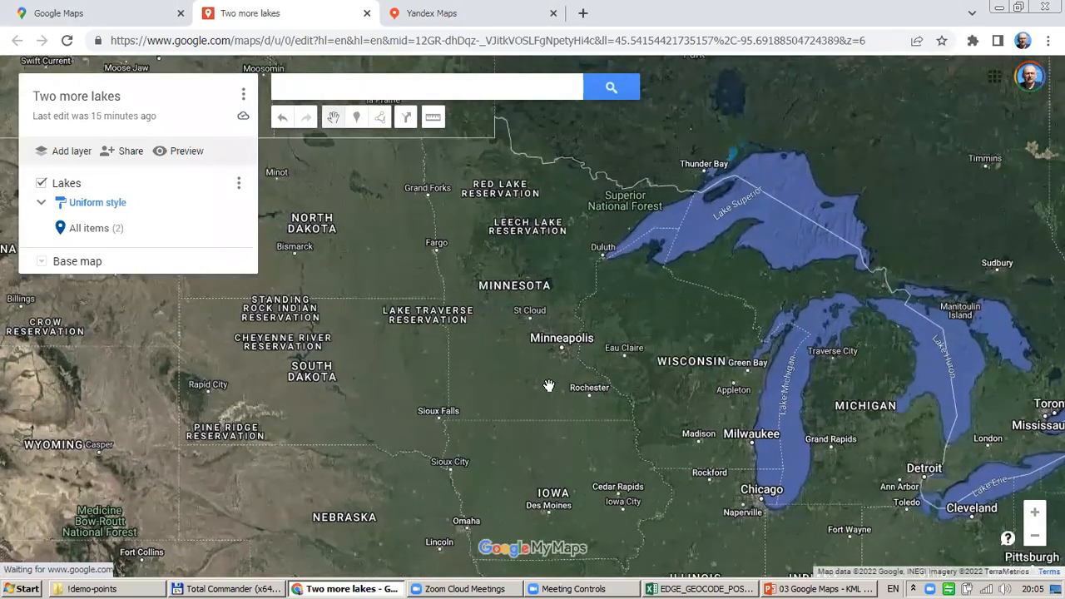
scroll(495, 370, up, 2)
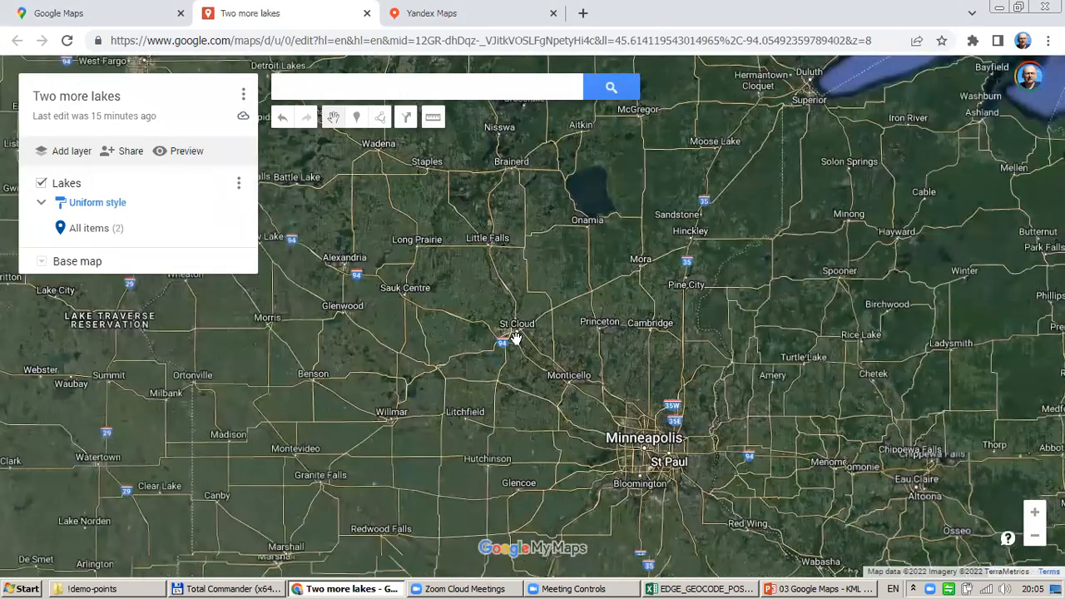
scroll(578, 309, up, 3)
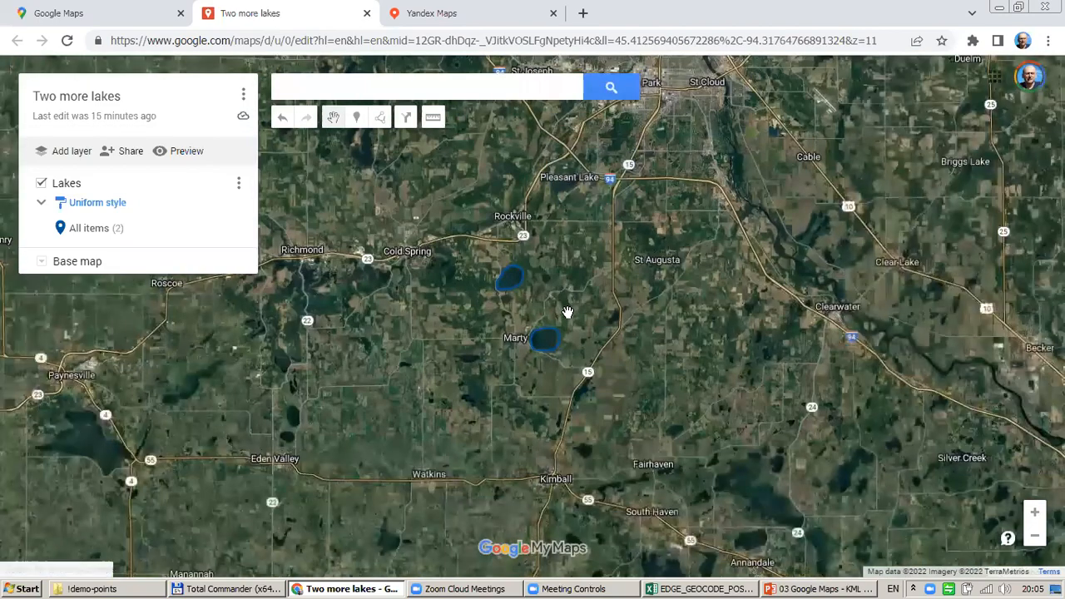
drag(655, 389, 657, 450)
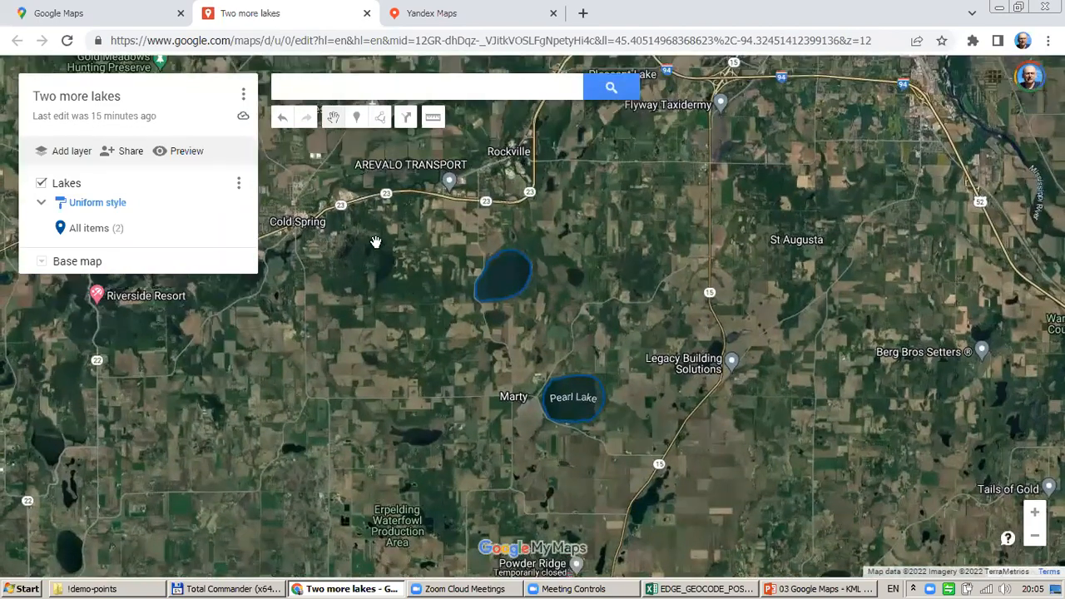
scroll(563, 315, up, 1)
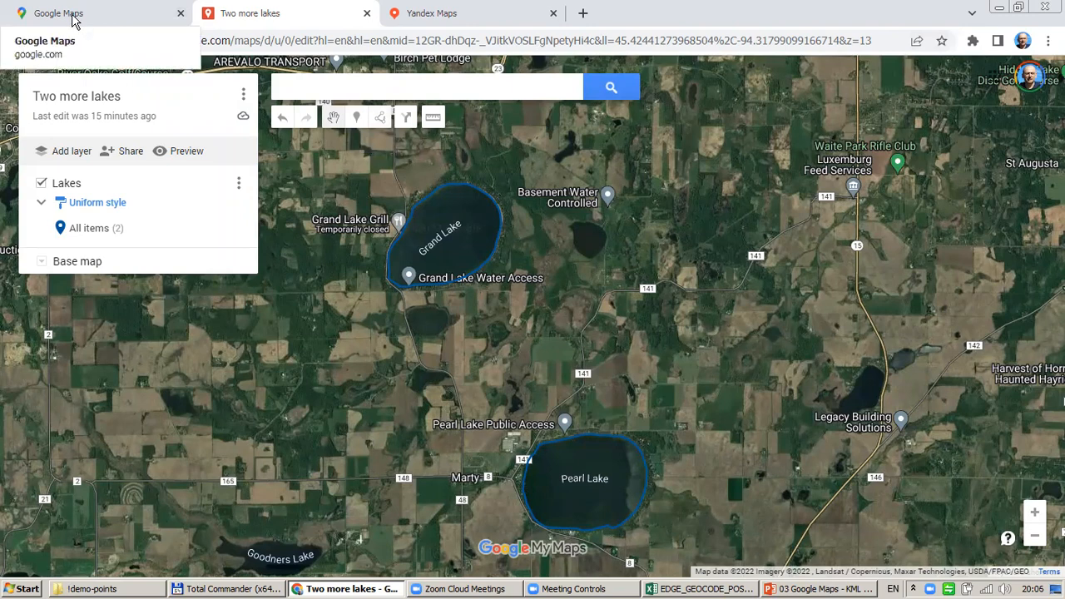
Check the list of saved custom maps in Google Maps and return to the Two more lakes map.
click(110, 18)
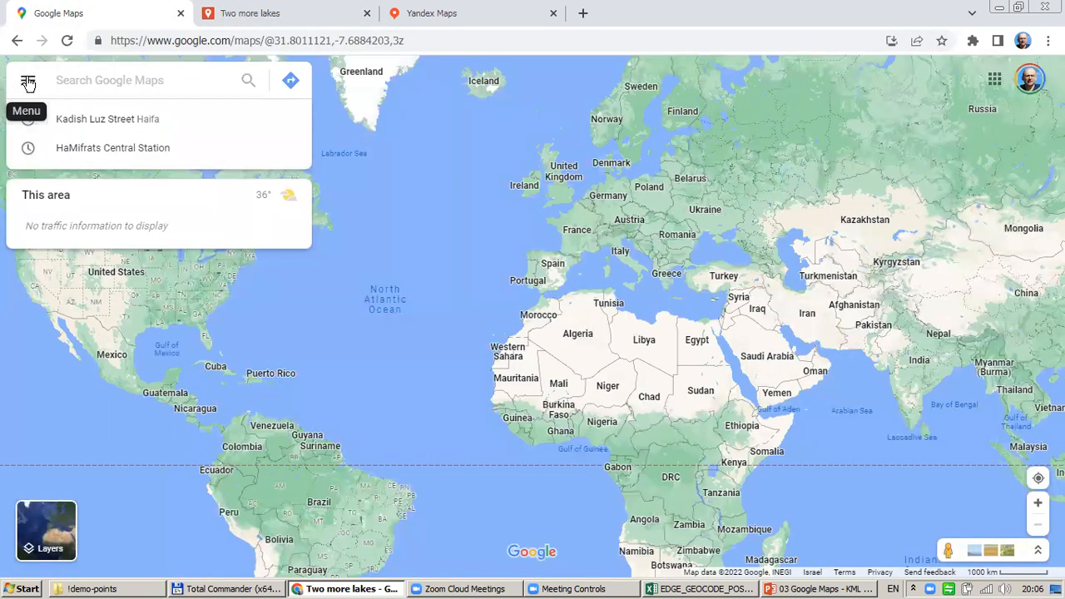
click(28, 82)
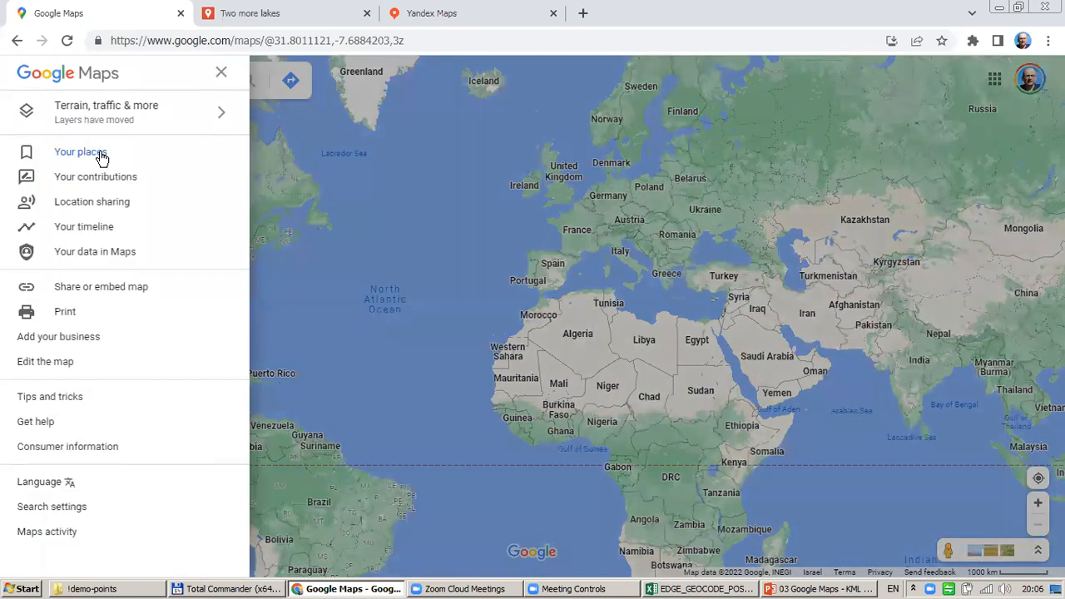
click(99, 157)
click(274, 136)
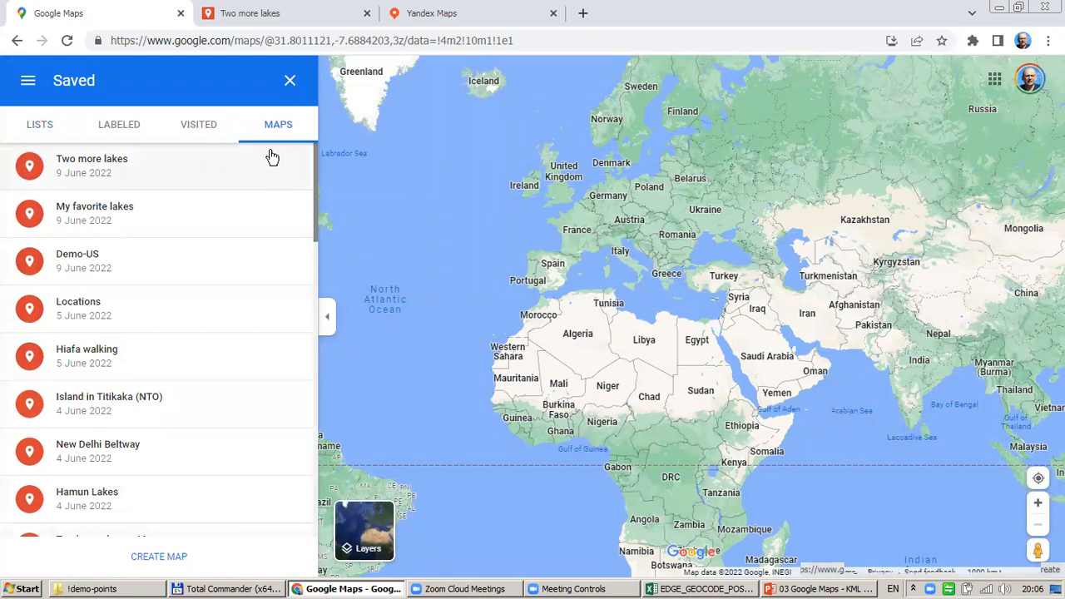
click(290, 80)
click(283, 13)
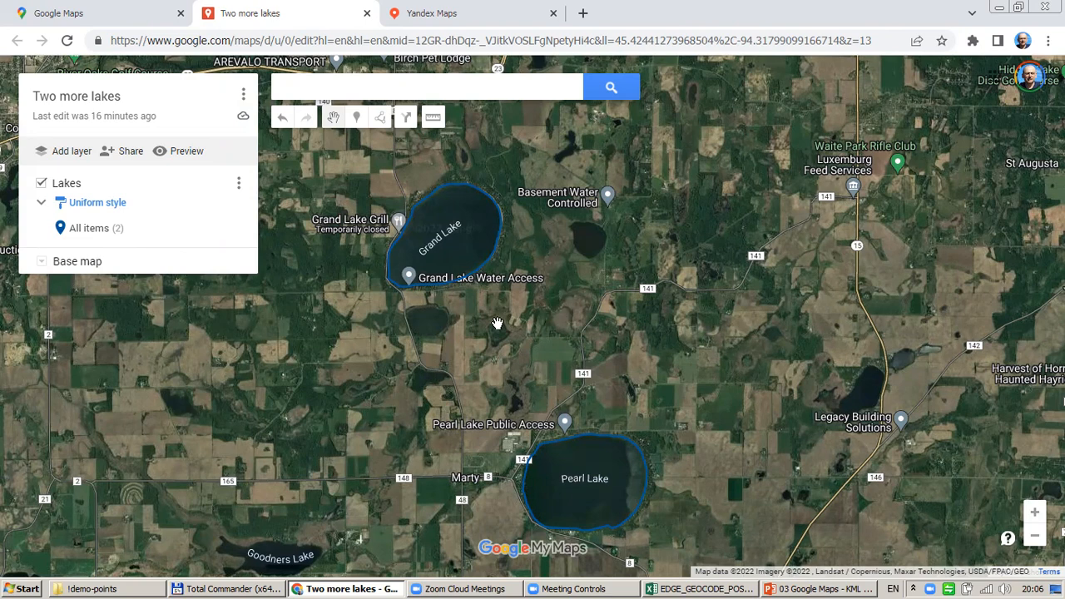
Open the saved map My favorite lakes from Google Maps in My Maps for editing.
click(90, 23)
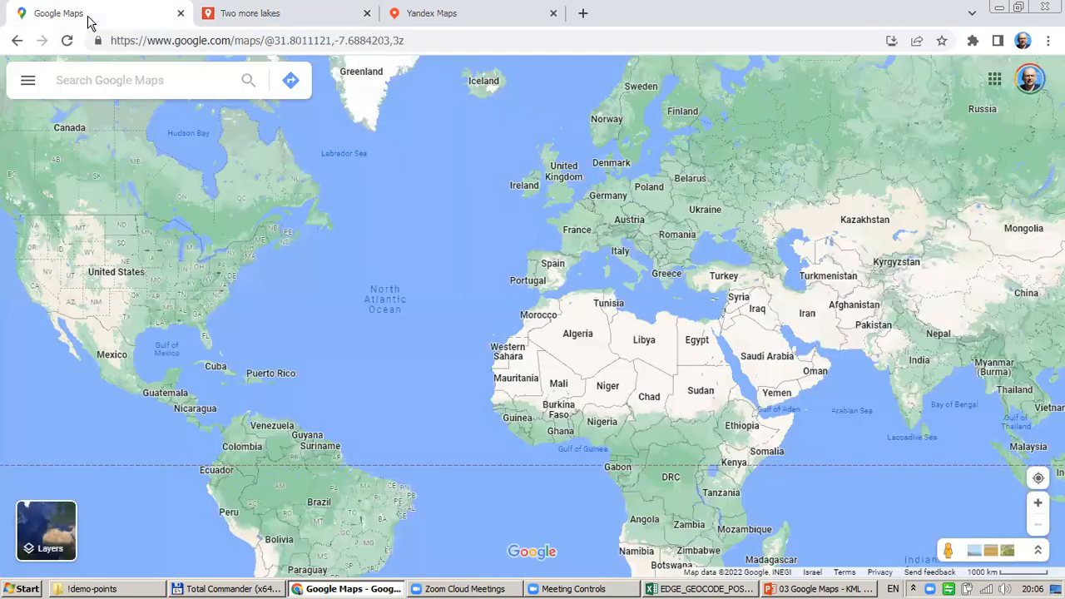
click(28, 84)
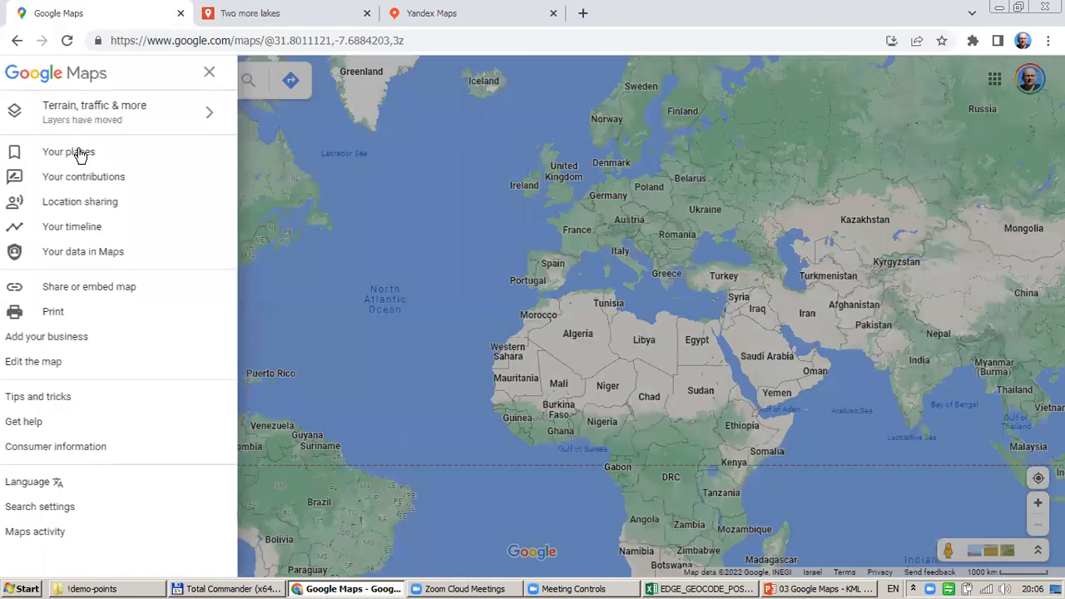
click(80, 153)
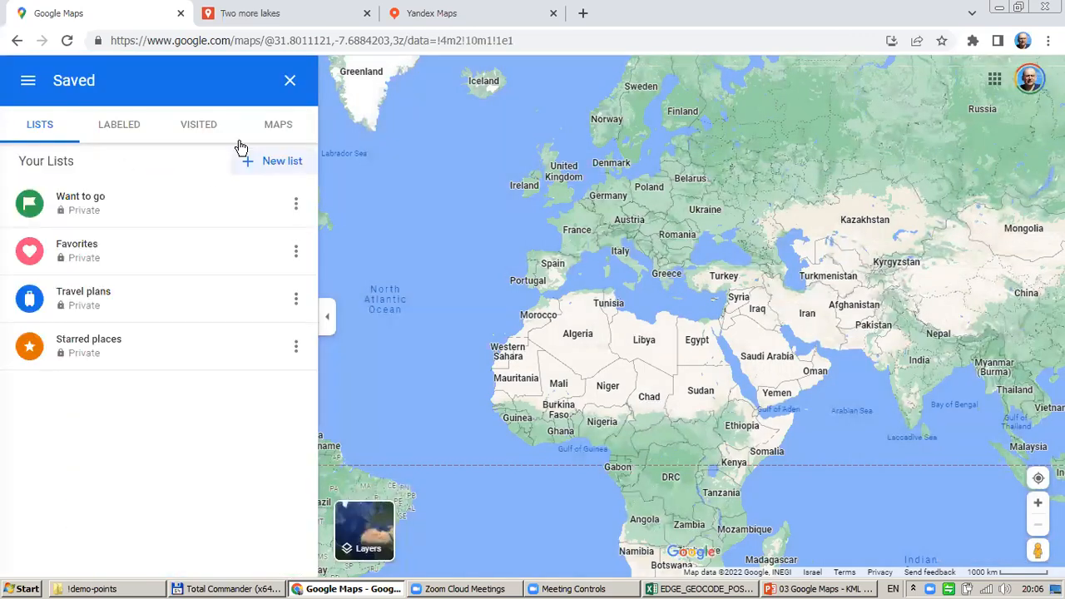
click(268, 127)
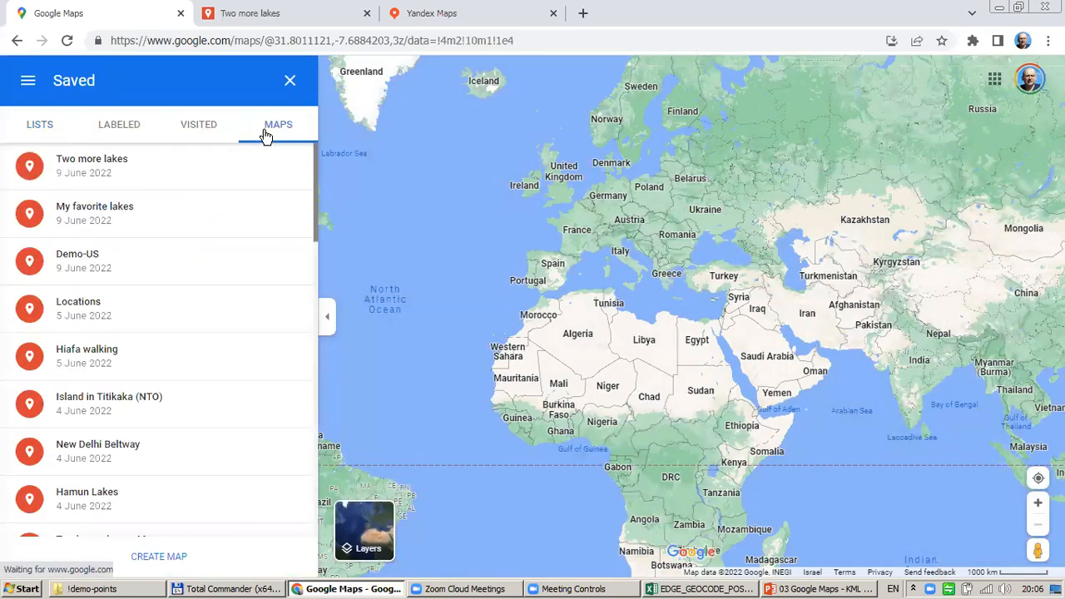
right_click(94, 215)
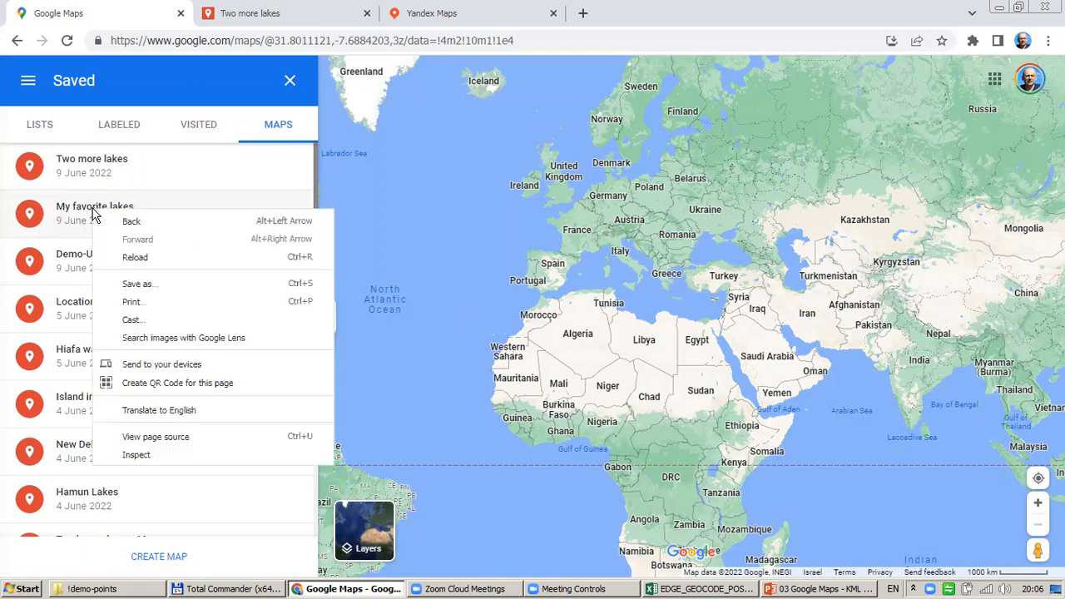
click(93, 215)
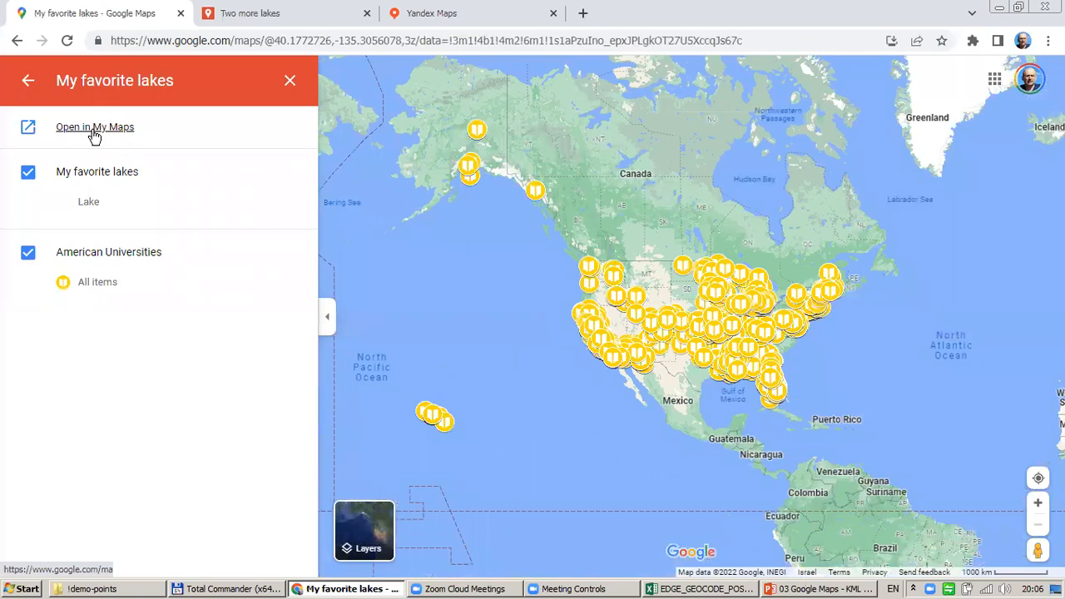
click(94, 130)
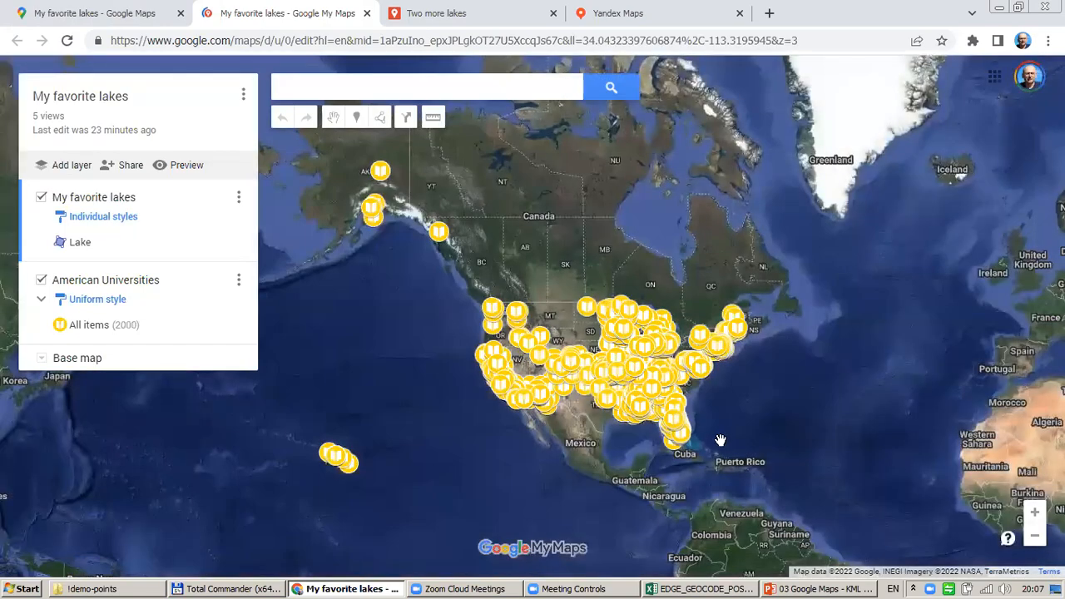
Examine the university markers in the eastern United States and the style options of the My favorite lakes layer.
scroll(714, 392, up, 1)
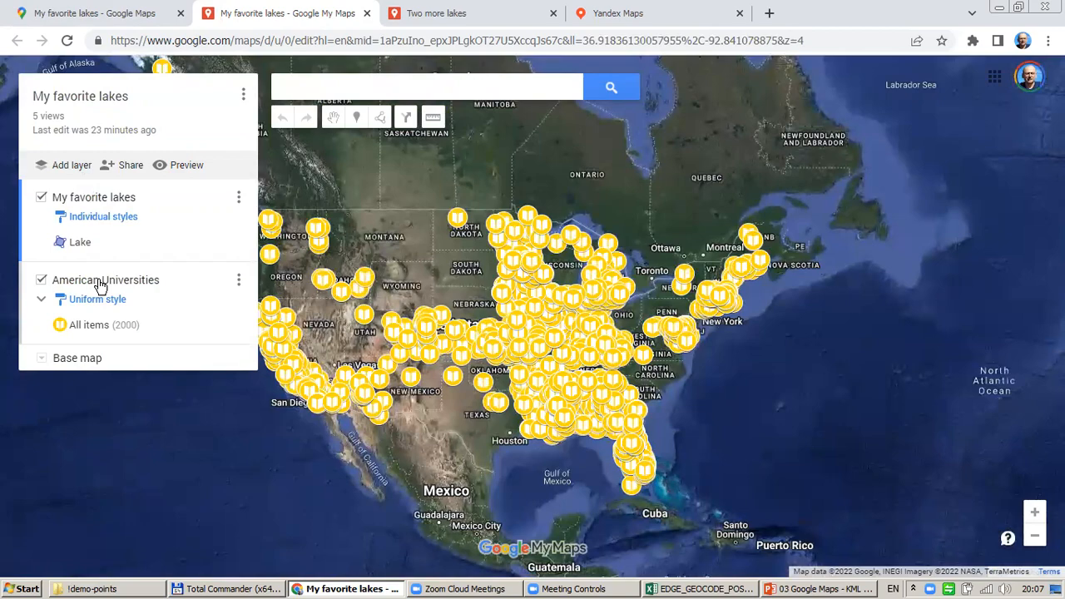
scroll(735, 337, up, 2)
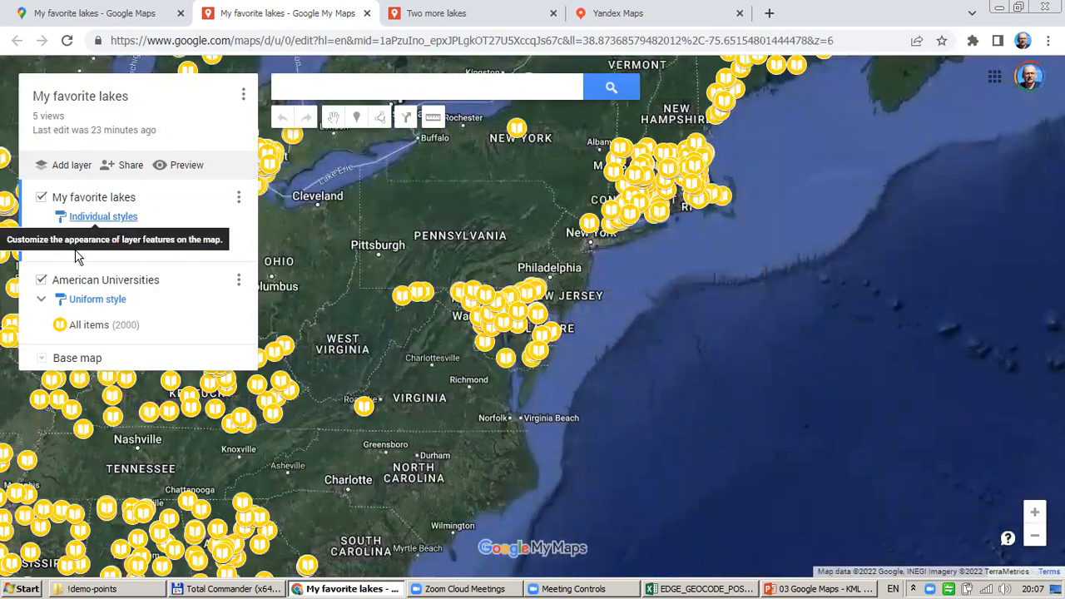
click(116, 220)
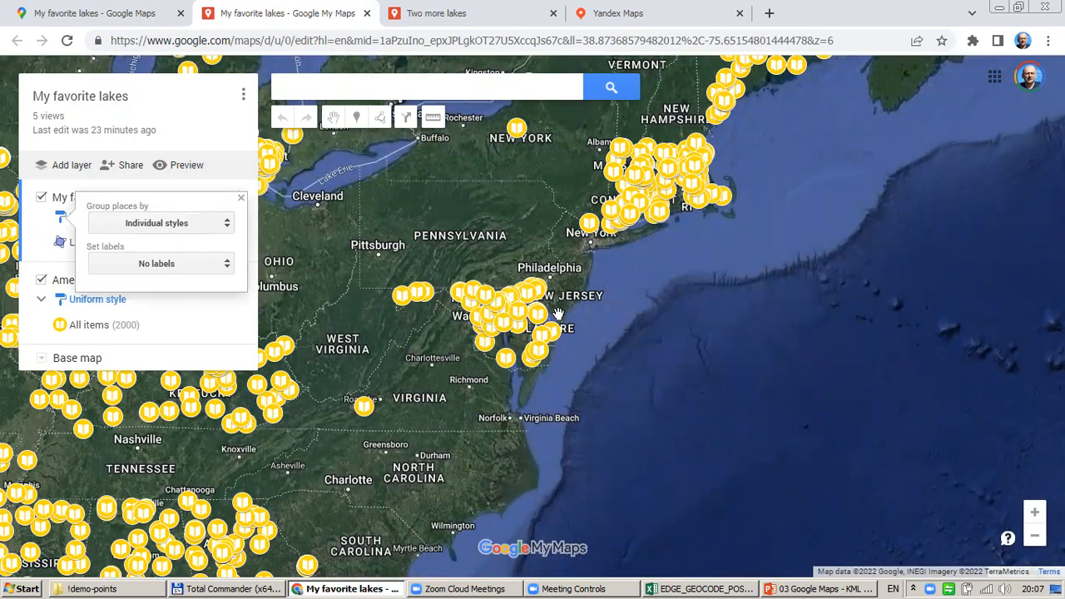
scroll(556, 312, up, 2)
drag(392, 317, 566, 340)
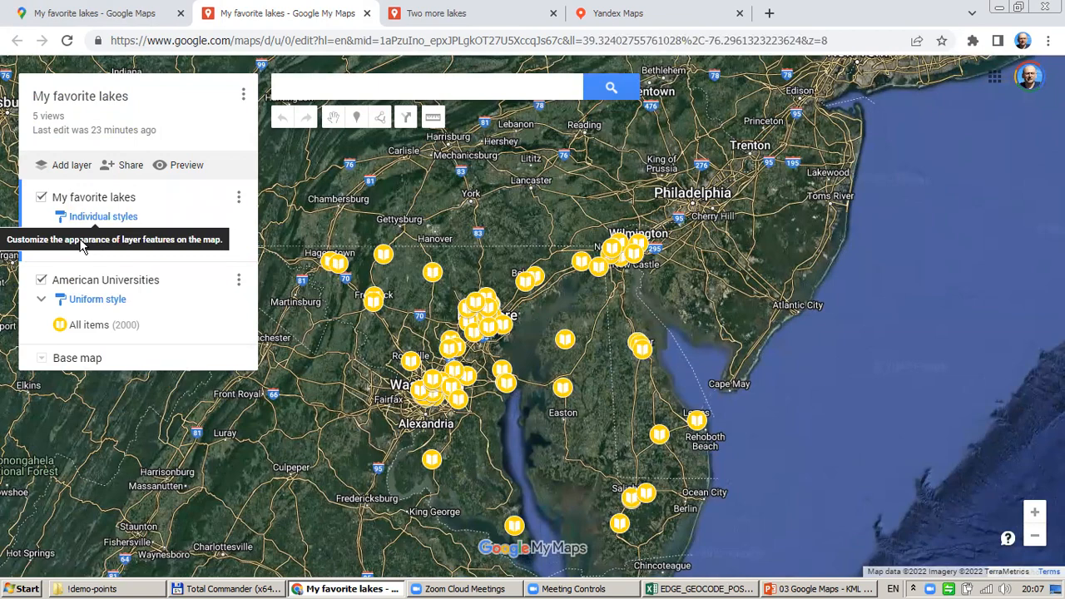
Locate the Lake polygon of the My favorite lakes layer on the map and examine its outline around Lake Artemesia.
click(77, 248)
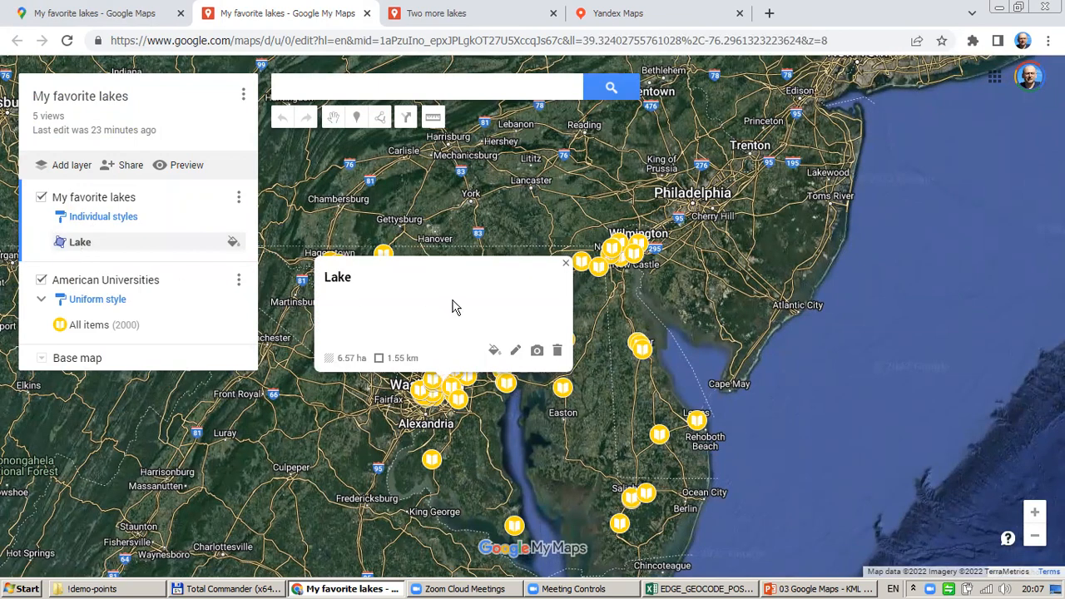
scroll(498, 408, up, 2)
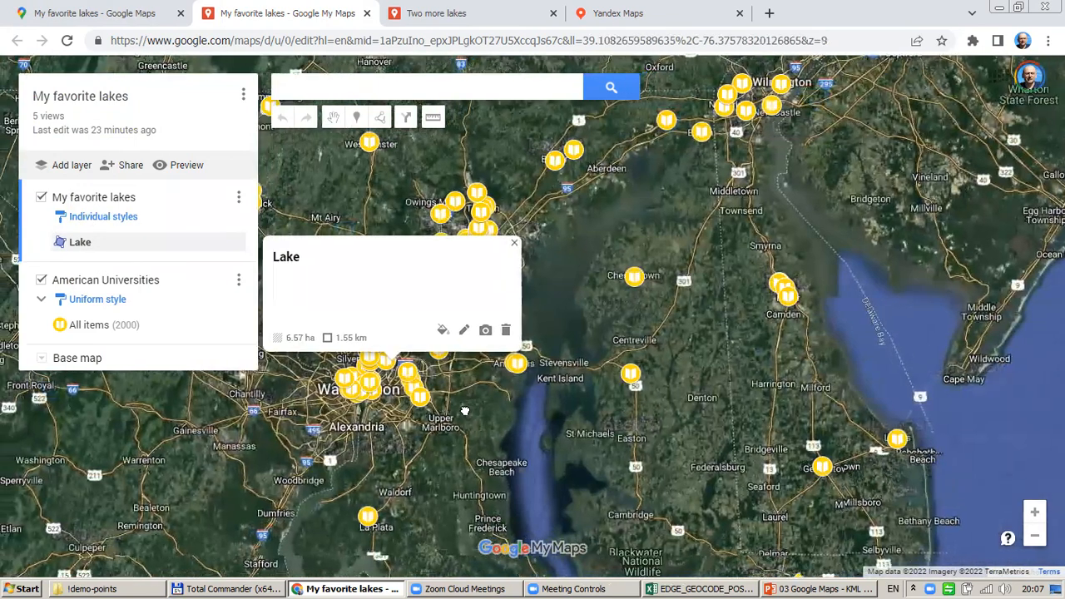
scroll(495, 356, up, 4)
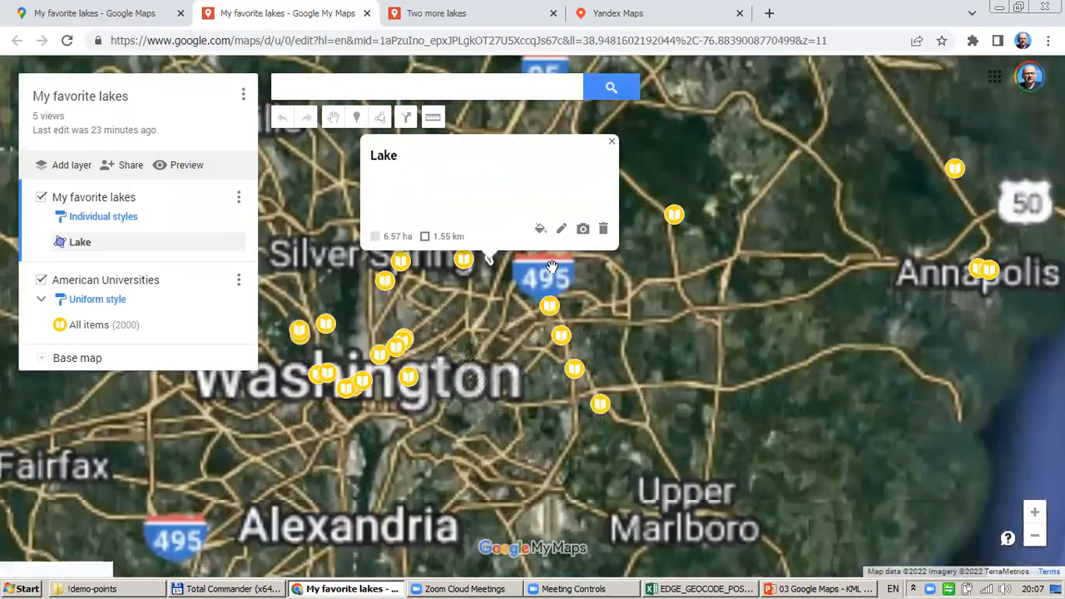
scroll(487, 279, up, 4)
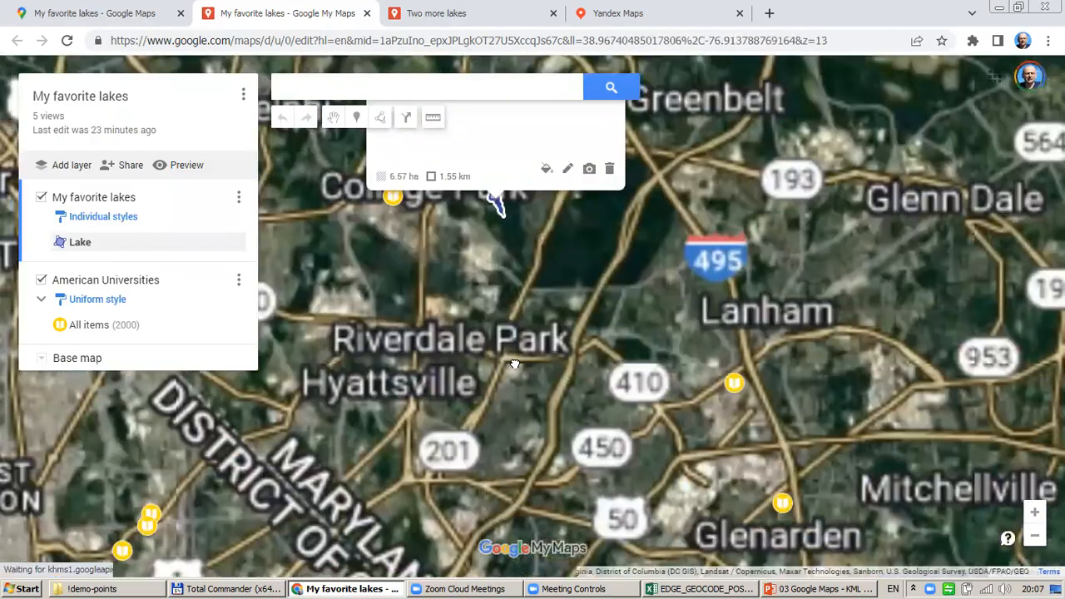
scroll(501, 335, up, 4)
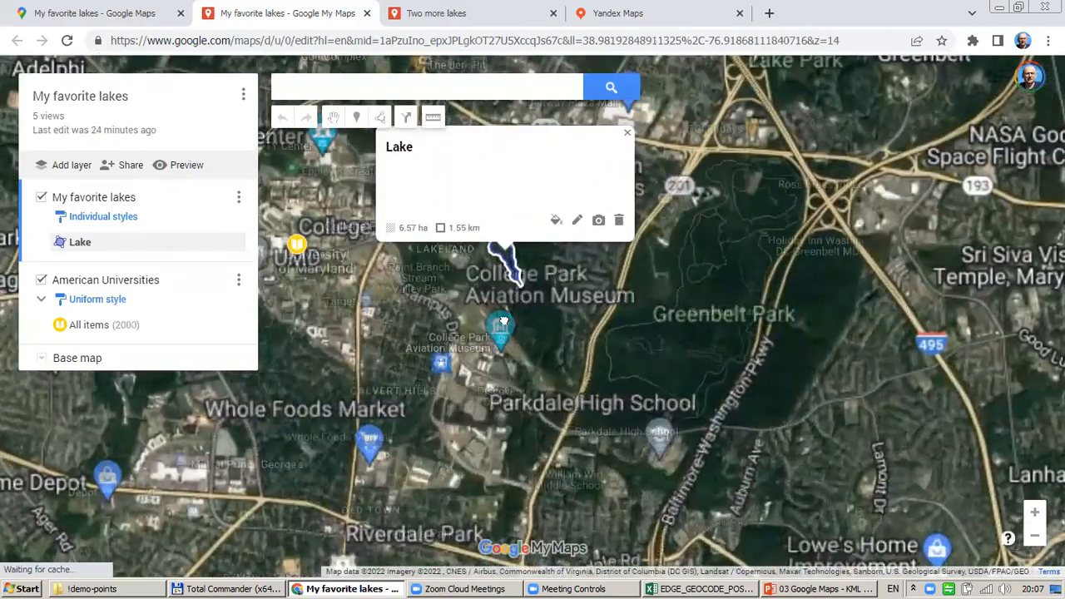
scroll(627, 199, up, 1)
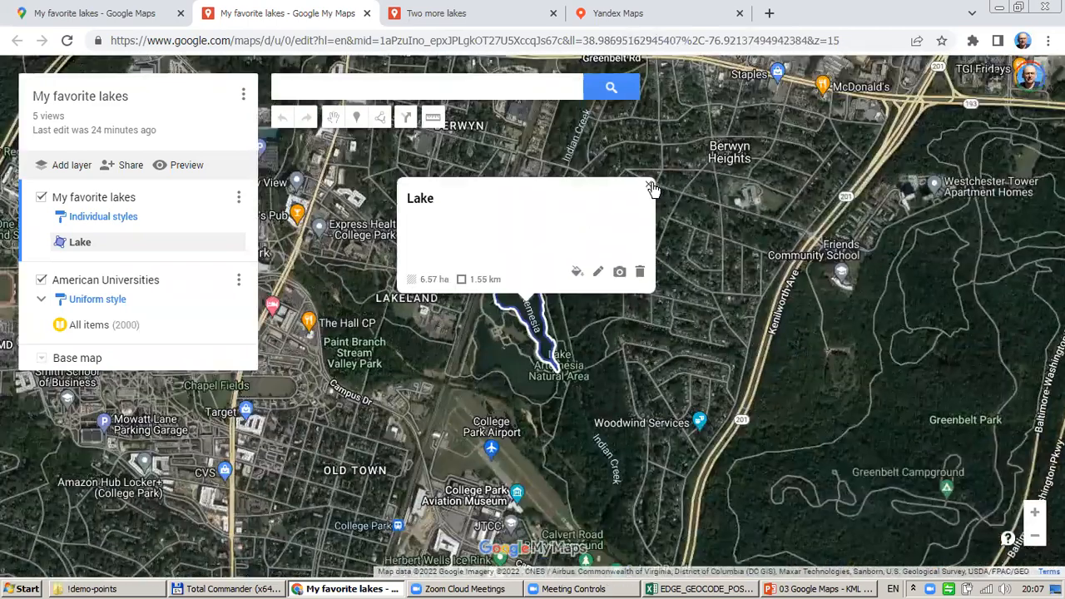
click(599, 246)
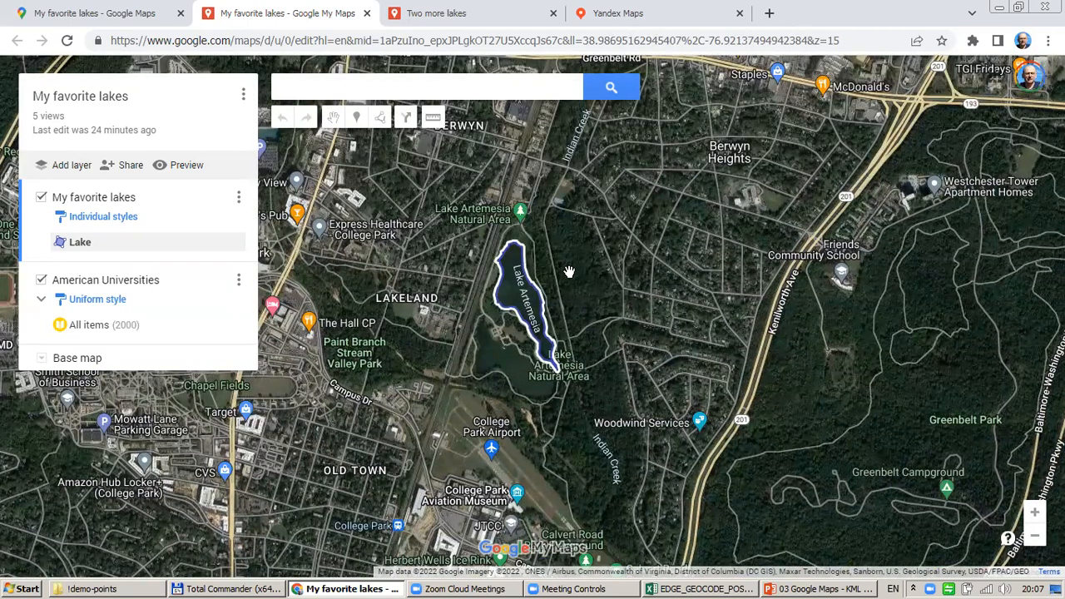
scroll(569, 272, up, 1)
drag(450, 184, 506, 195)
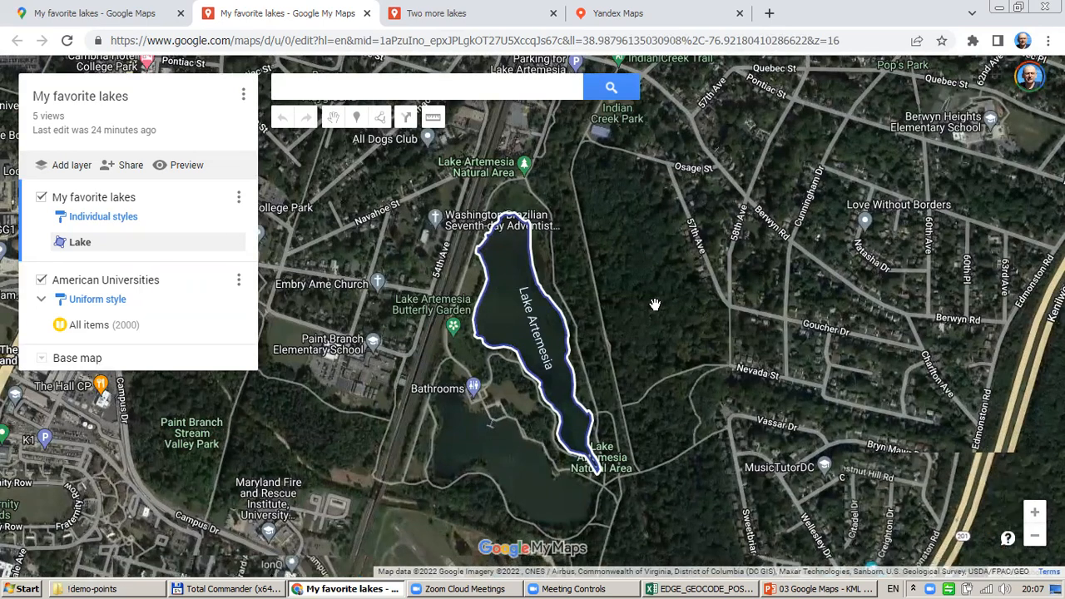
scroll(655, 305, down, 1)
drag(620, 302, 602, 299)
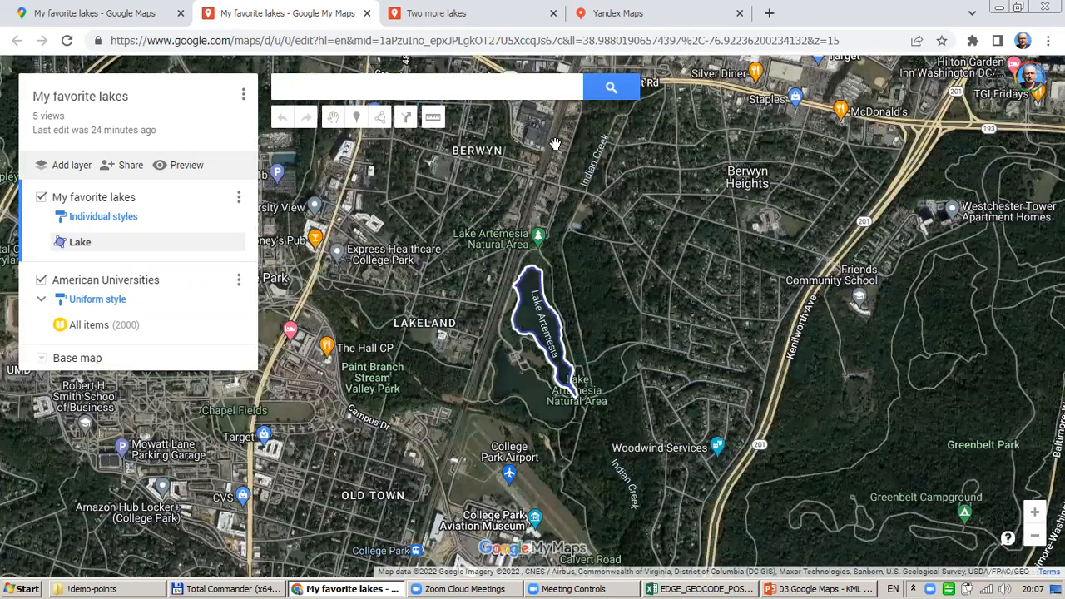
Compare the Two more lakes map with the My favorite lakes map.
click(439, 20)
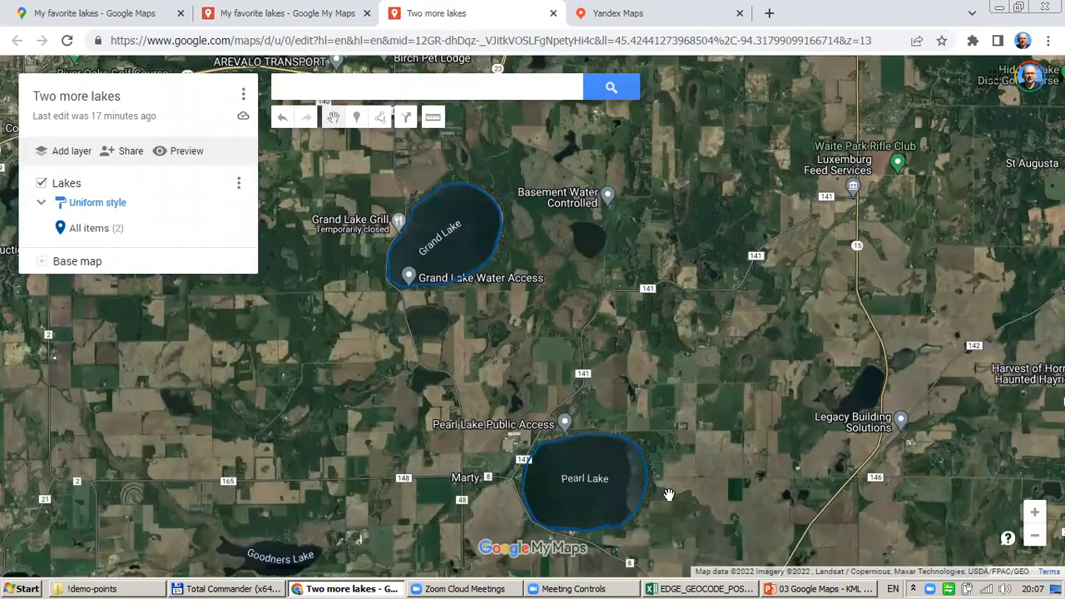
key(ctrl+shift+Tab)
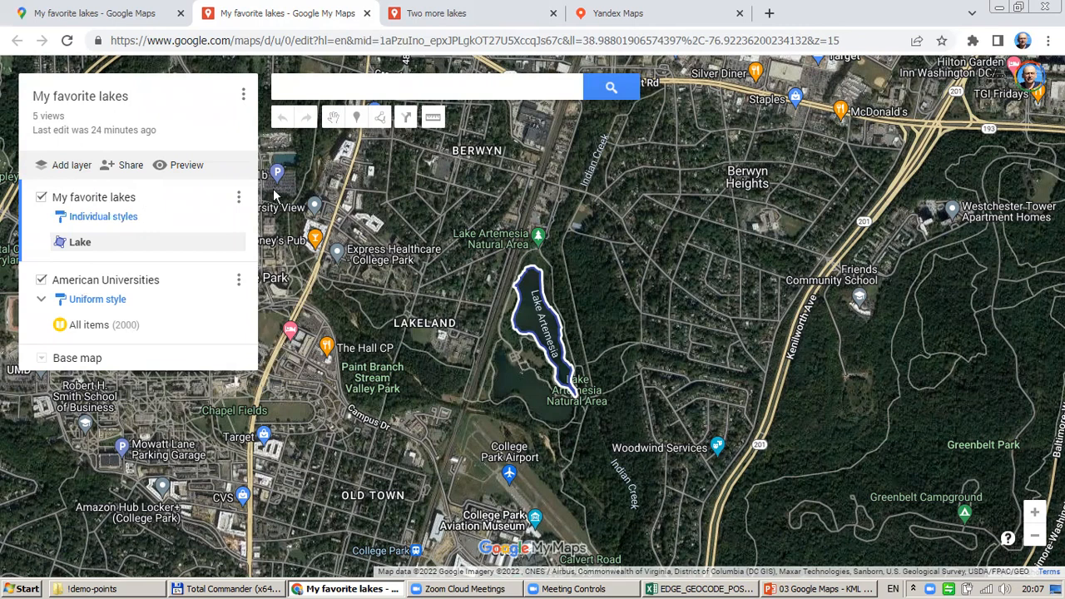
Open the KML/KMZ export of the Two more lakes map and limit it to the Lakes layer.
click(455, 15)
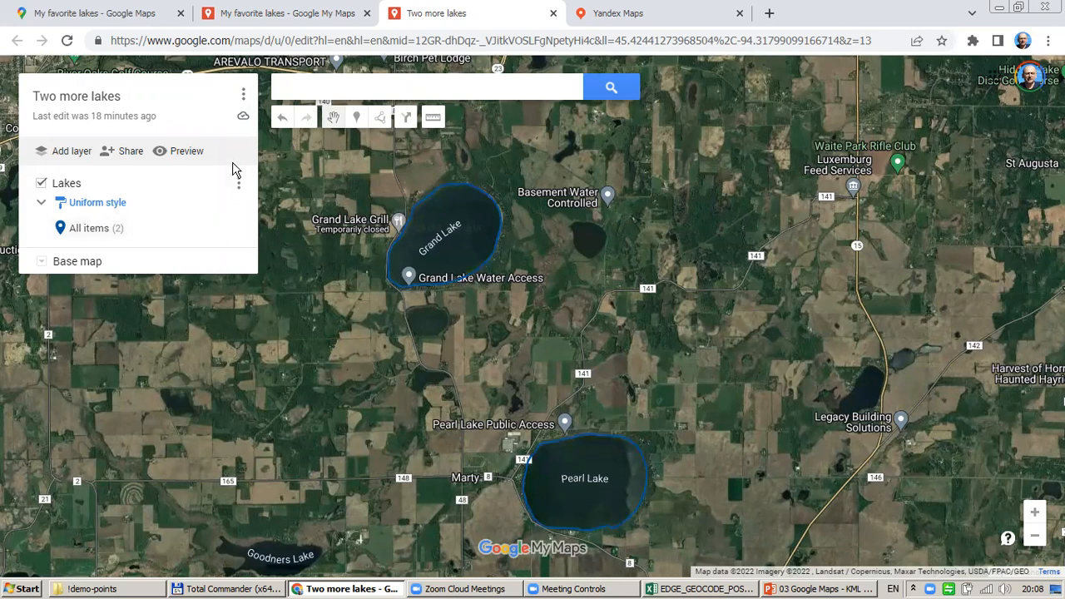
click(244, 97)
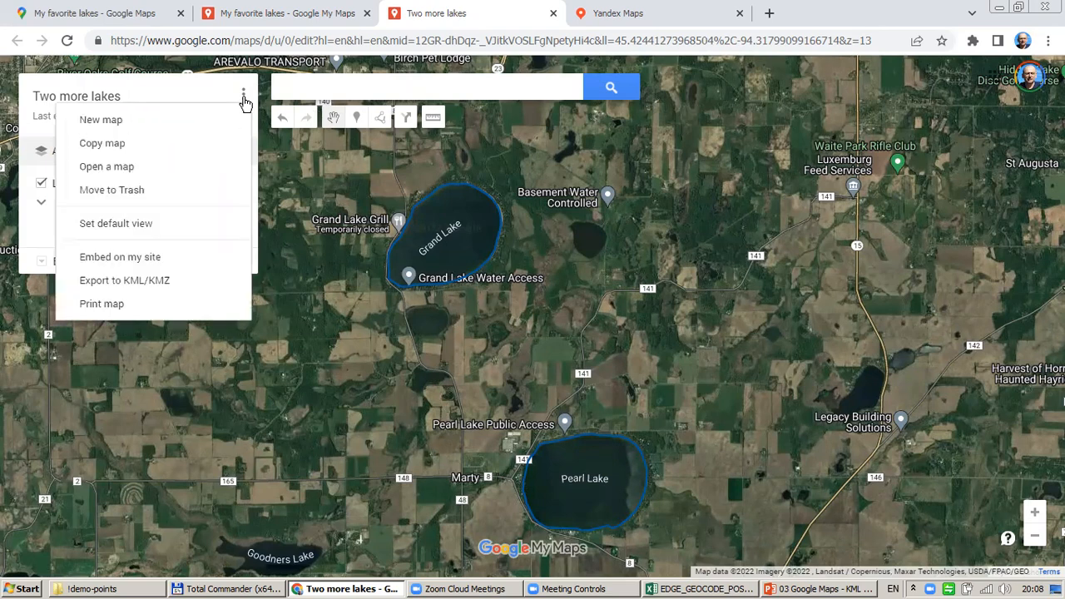
click(123, 283)
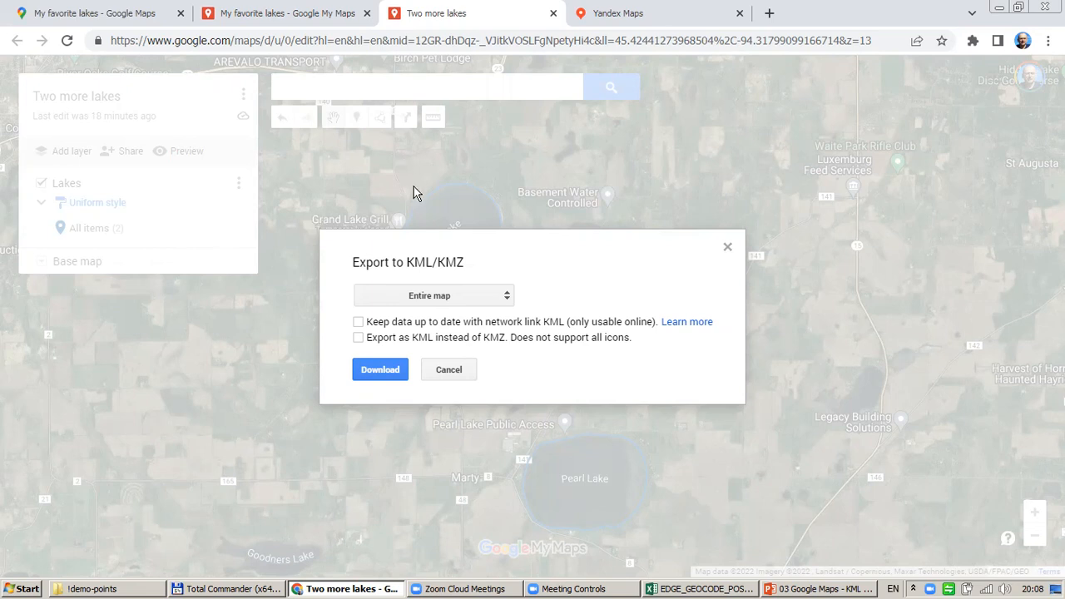
click(485, 299)
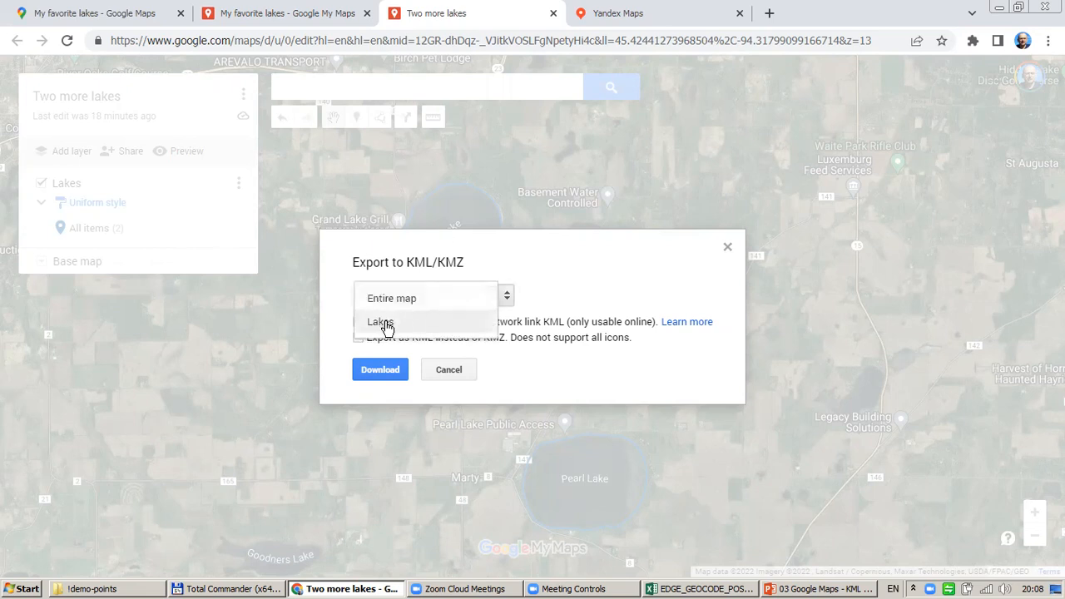
click(386, 325)
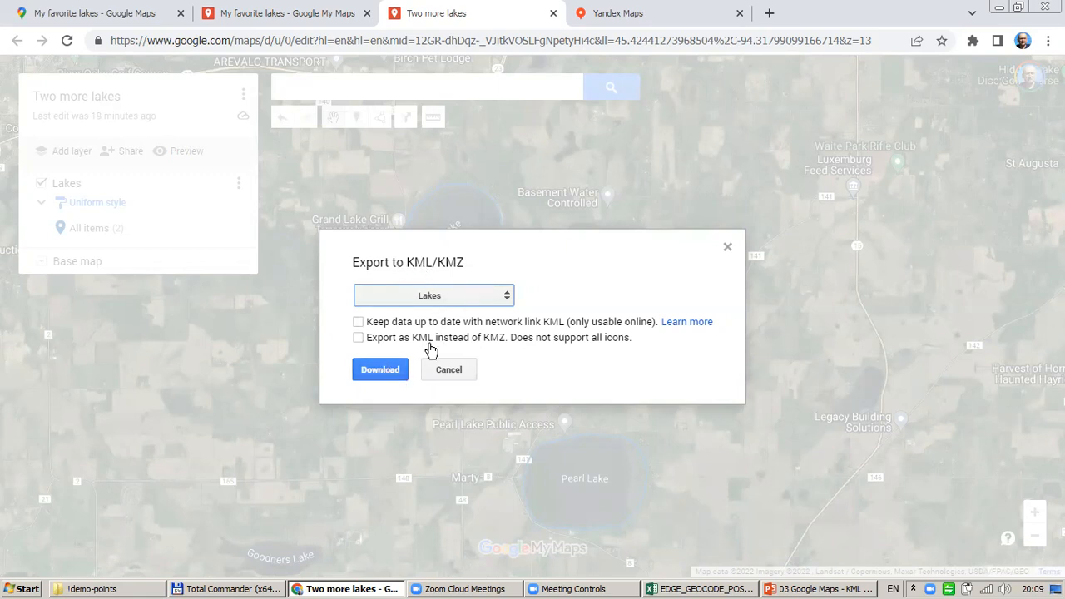
click(429, 300)
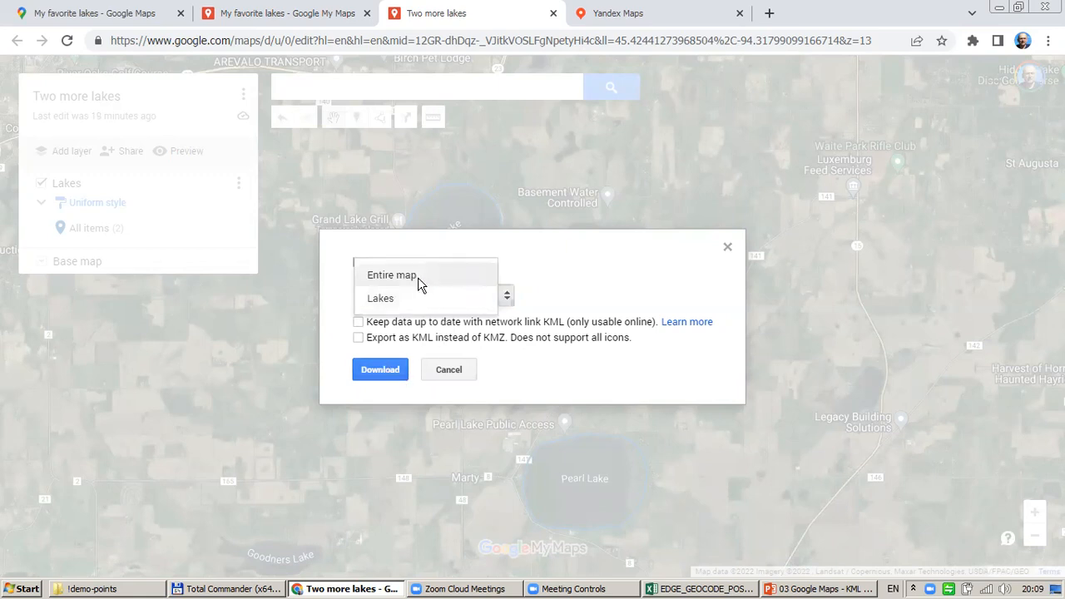
click(422, 278)
click(436, 297)
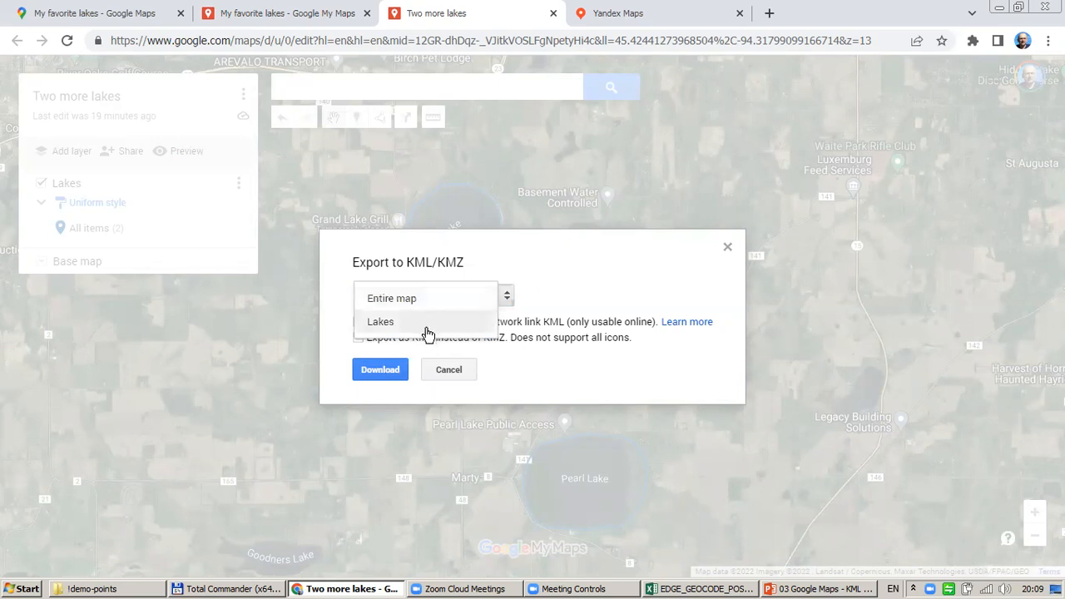
click(427, 324)
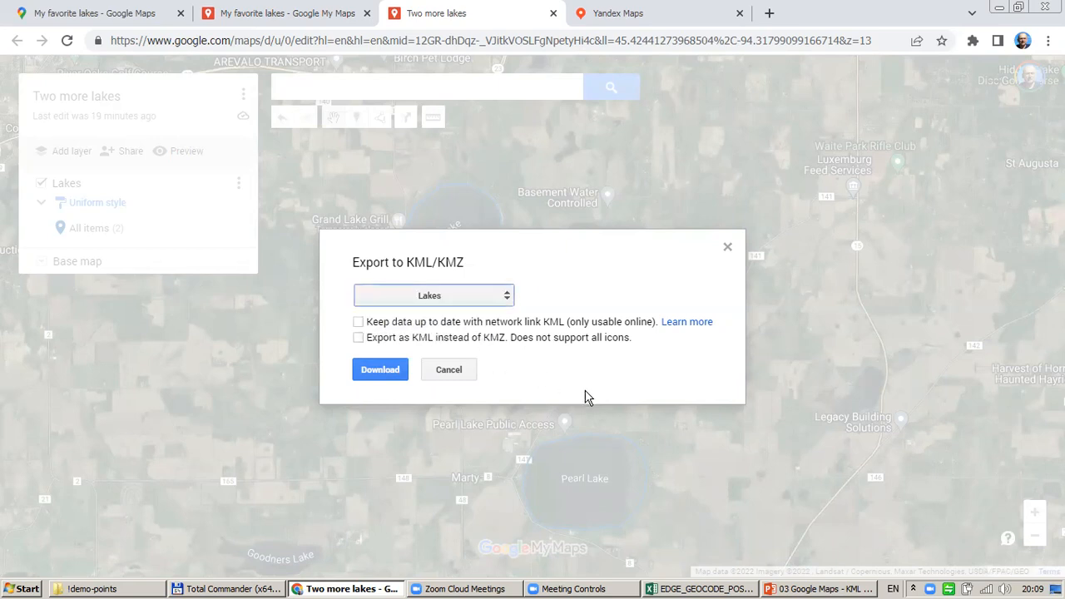
Download the Lakes layer as a KMZ file named 2_lakes into the !demo-points folder on drive D.
click(379, 371)
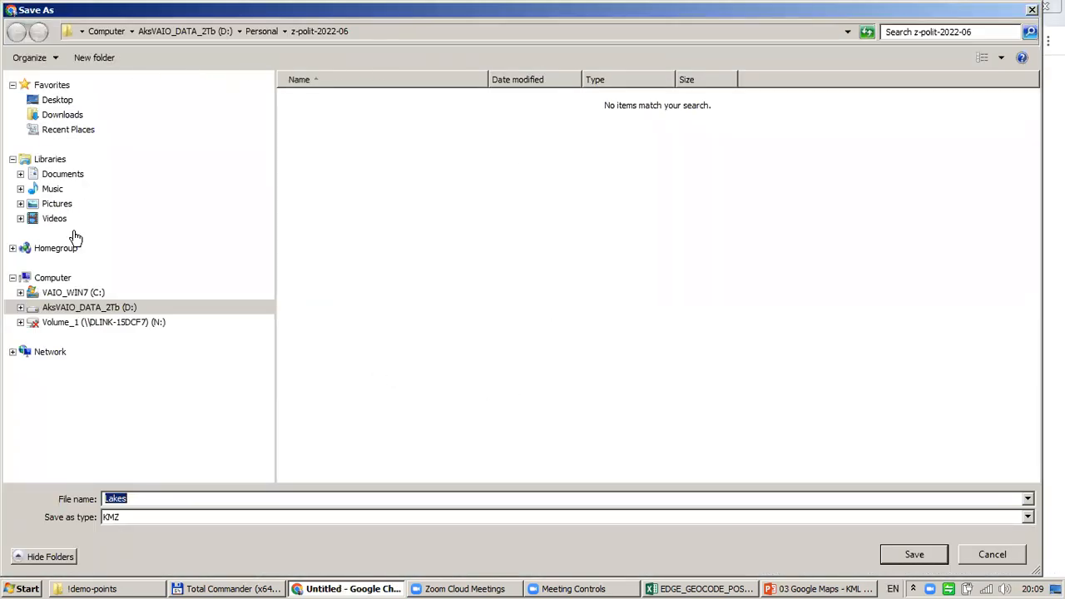
click(177, 312)
double_click(337, 119)
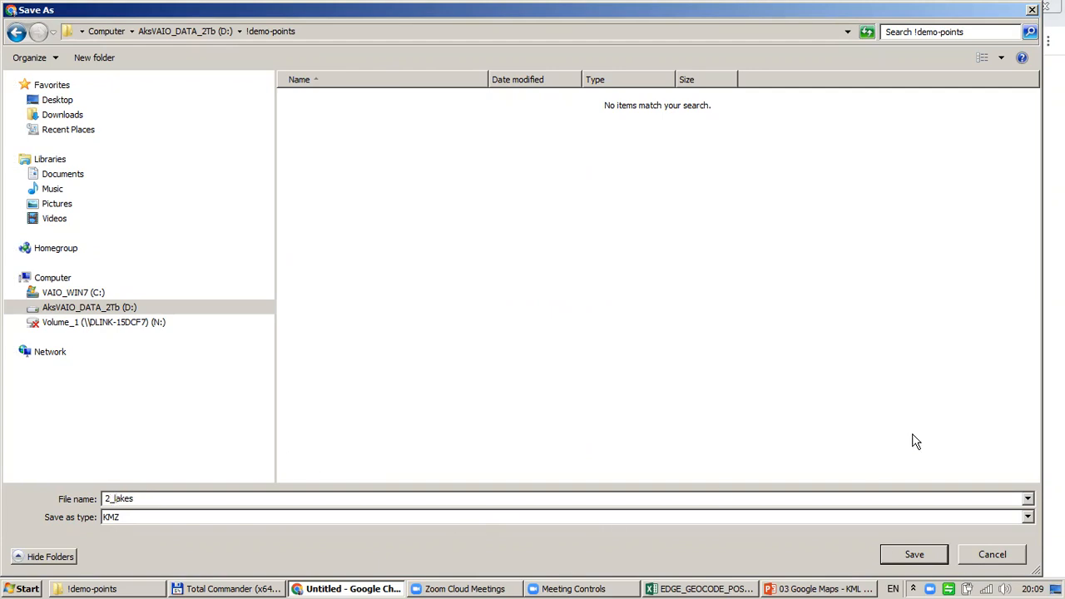
click(119, 516)
click(121, 516)
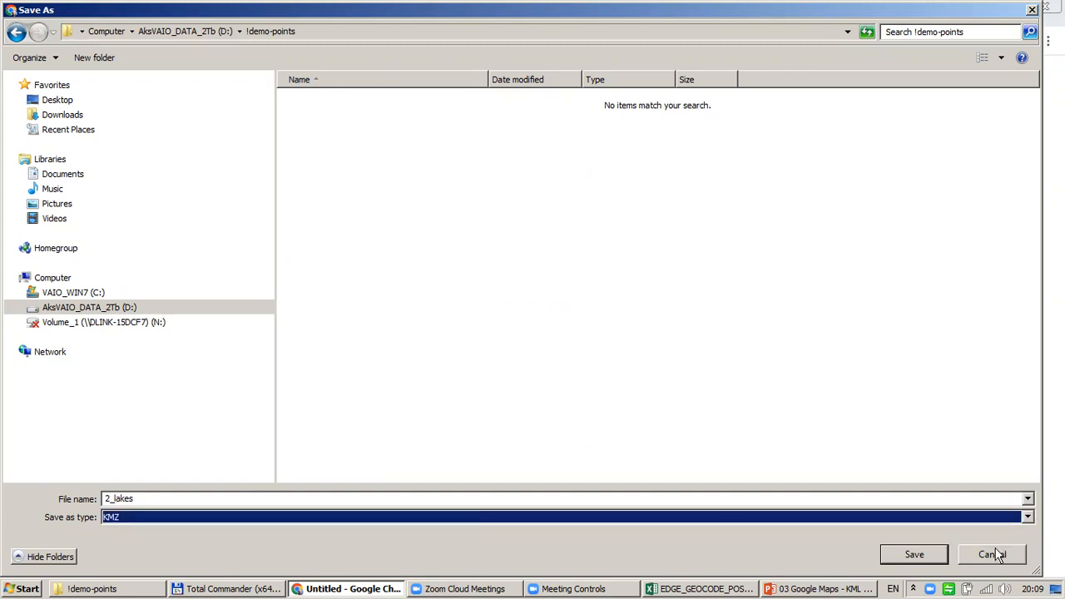
click(915, 555)
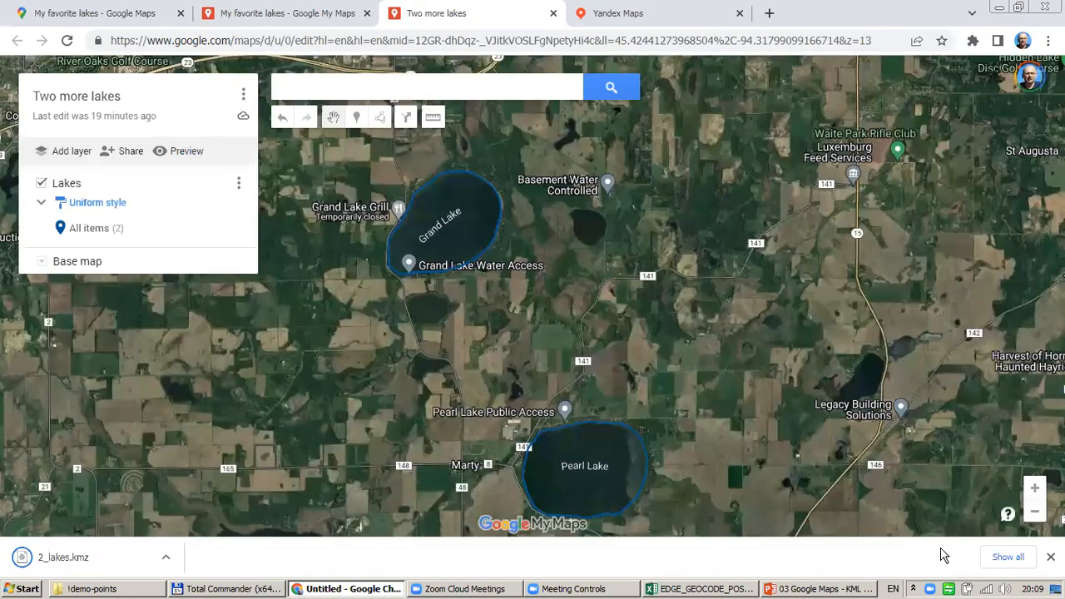
click(1050, 557)
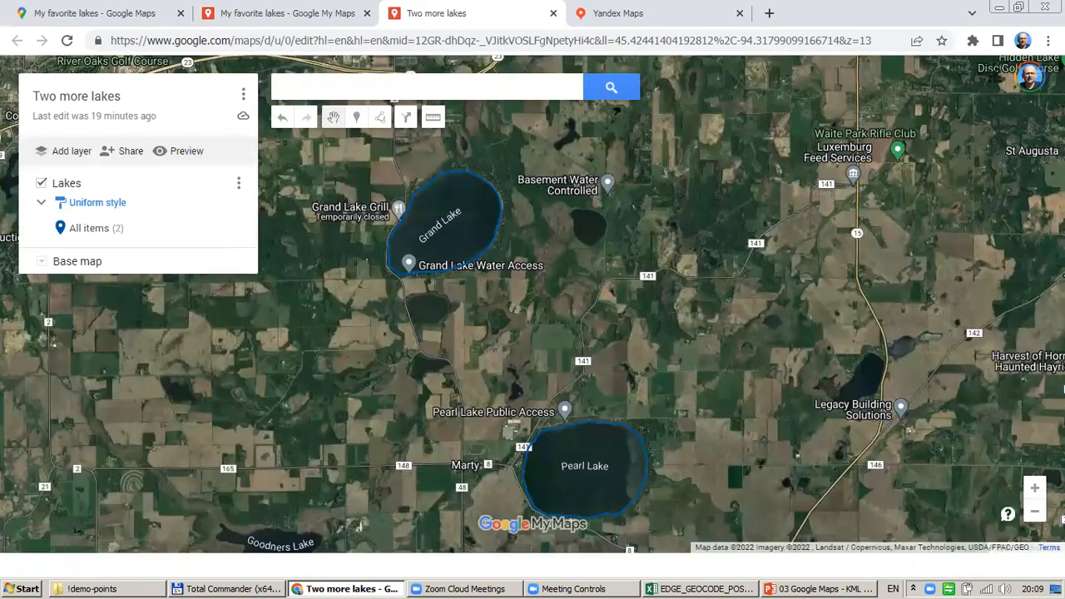
Switch to the !demo-points folder in Windows Explorer, sort it by date modified and check the exported 2_lakes file.
click(98, 588)
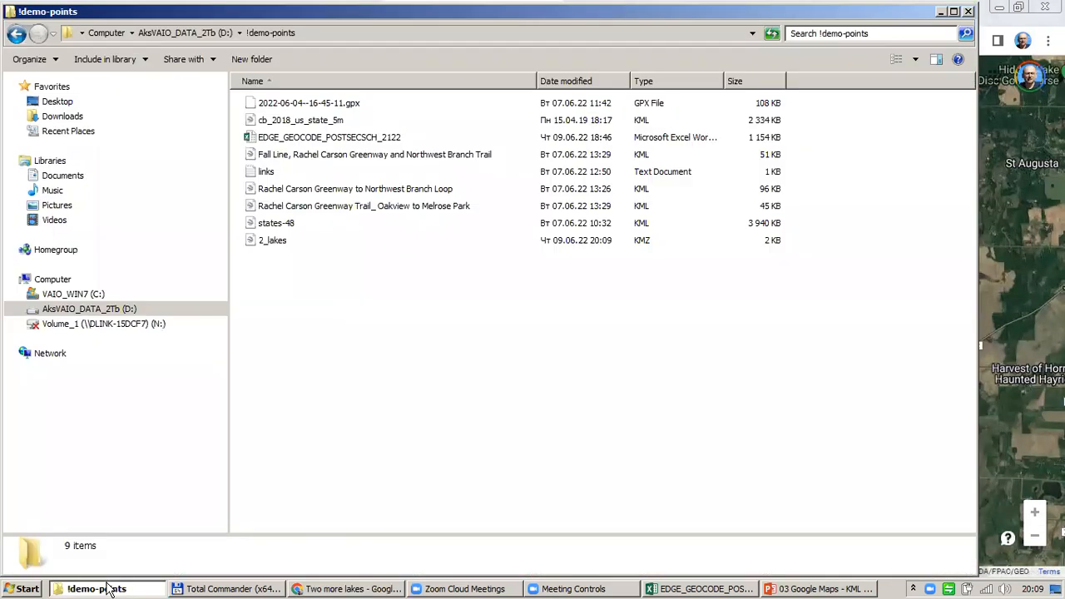
click(585, 87)
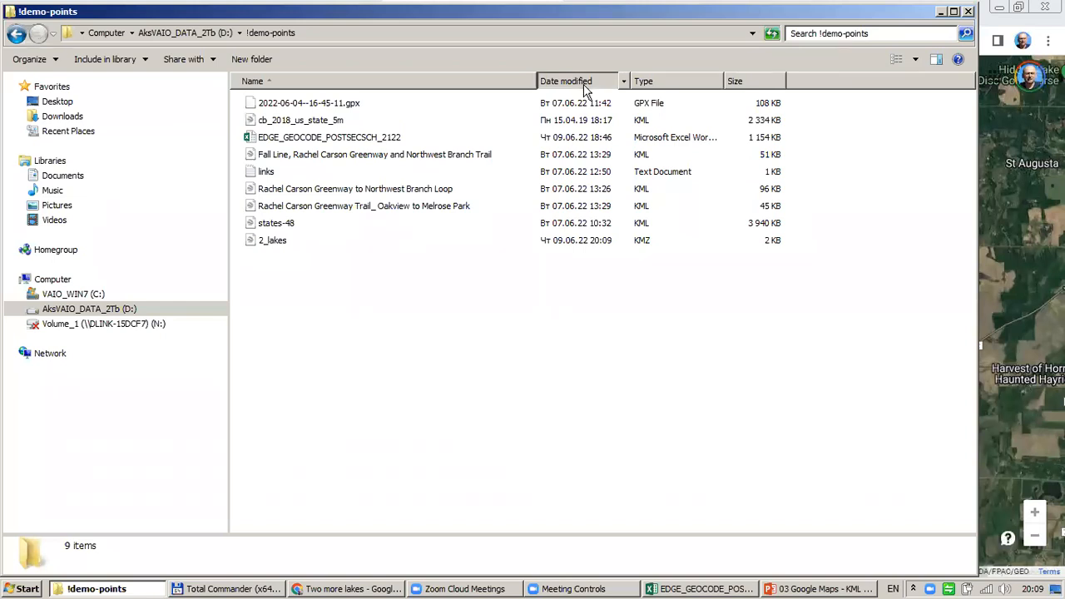
click(273, 104)
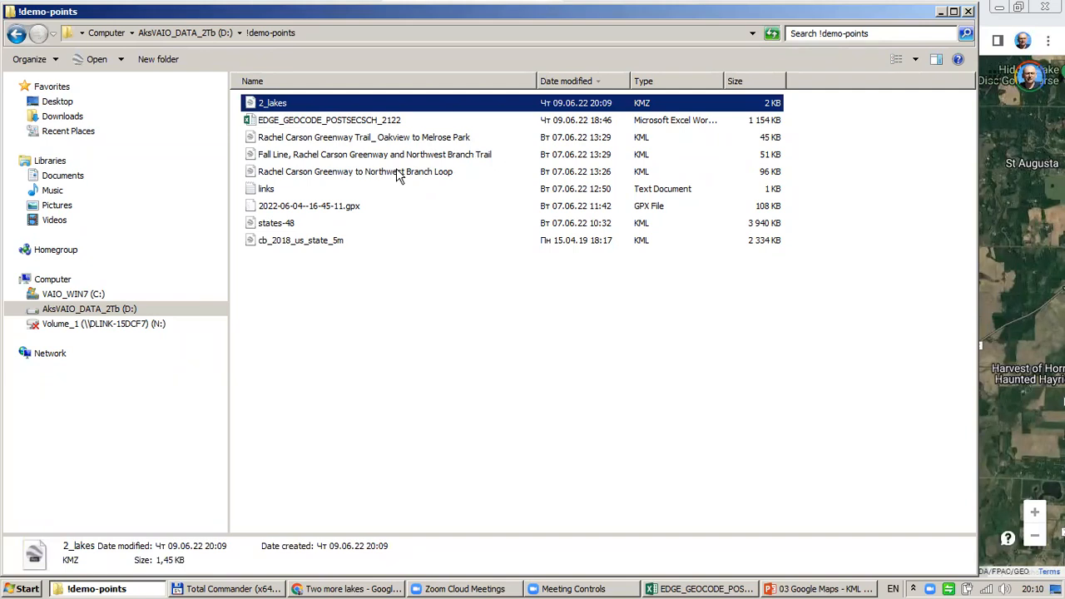
Go back to Chrome, close the Two more lakes map and return to the My favorite lakes map.
click(372, 588)
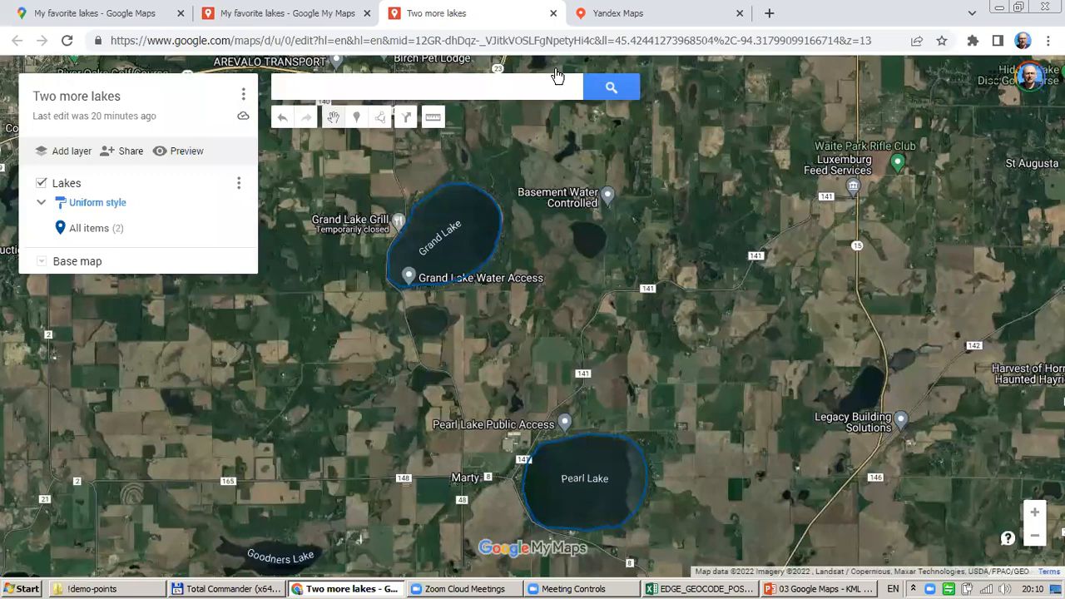
click(553, 15)
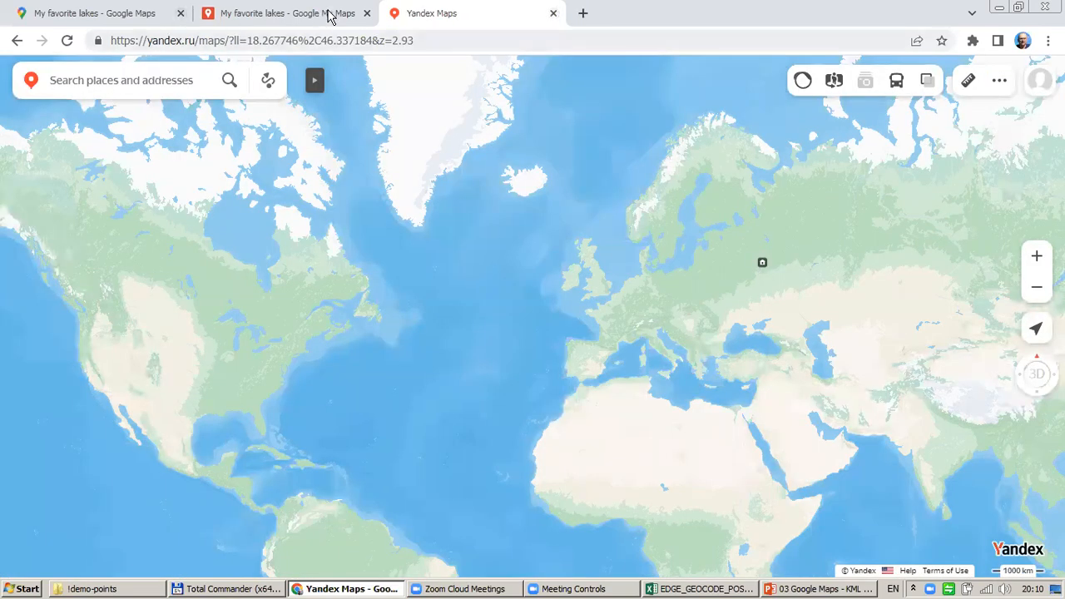
key(ctrl+shift+Tab)
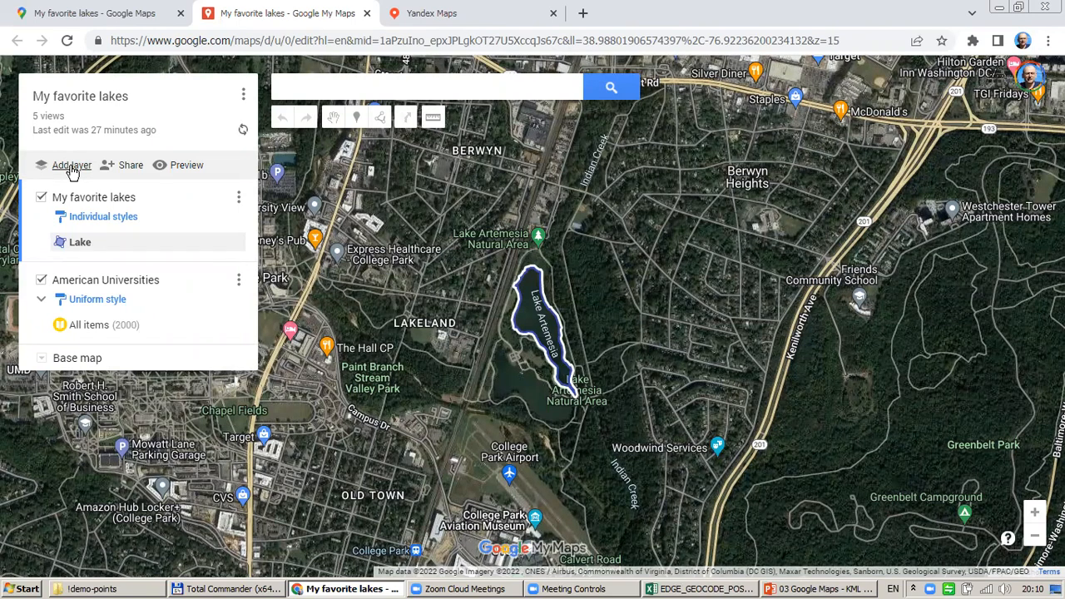
Add a new layer to the My favorite lakes map and import the 2_lakes KMZ file into it.
click(72, 167)
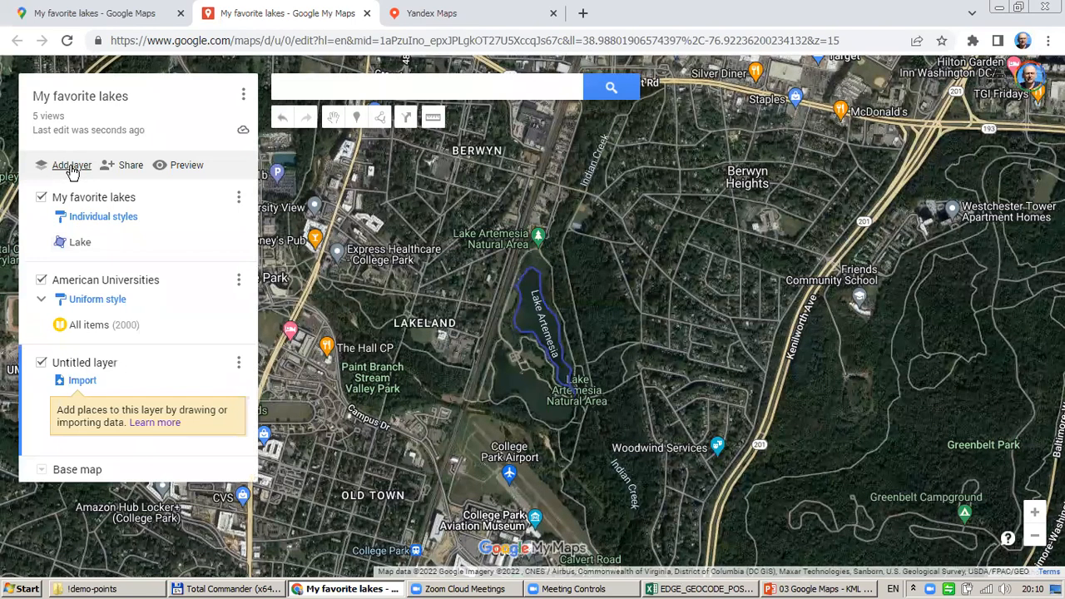
click(82, 381)
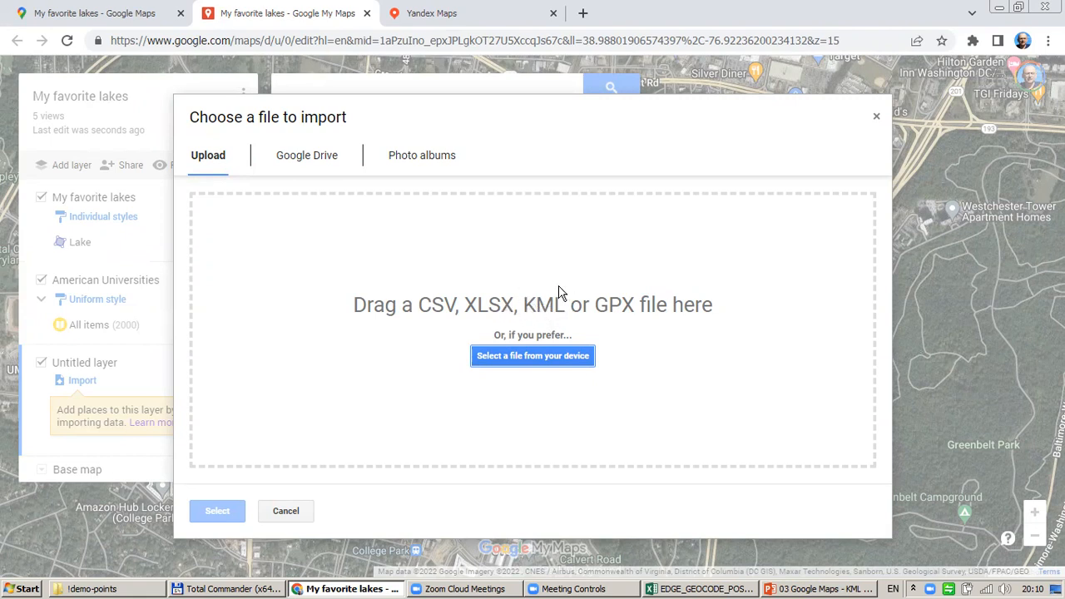
click(559, 367)
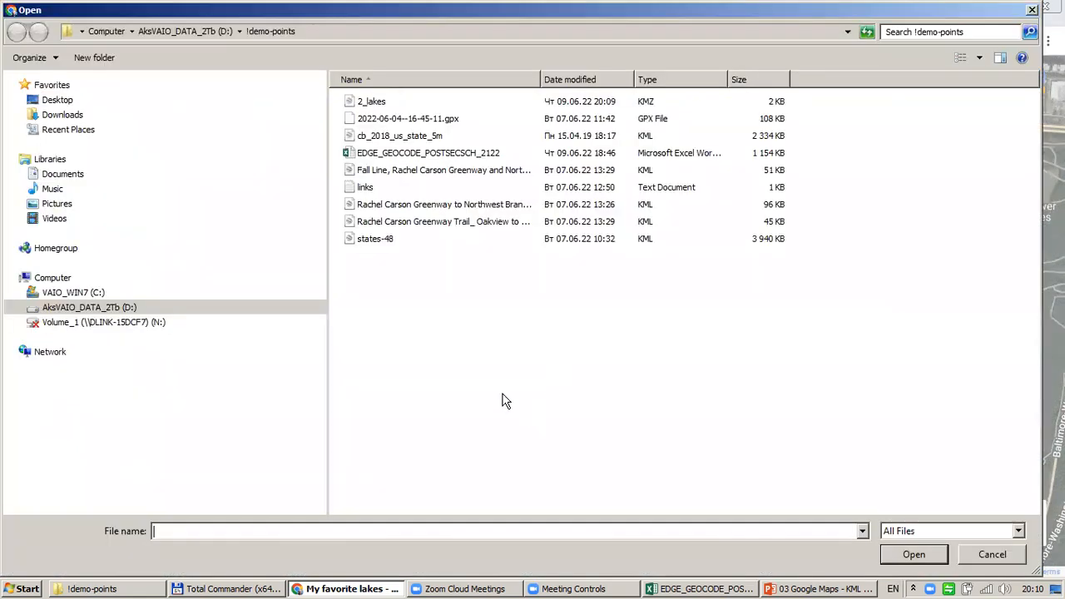
click(363, 103)
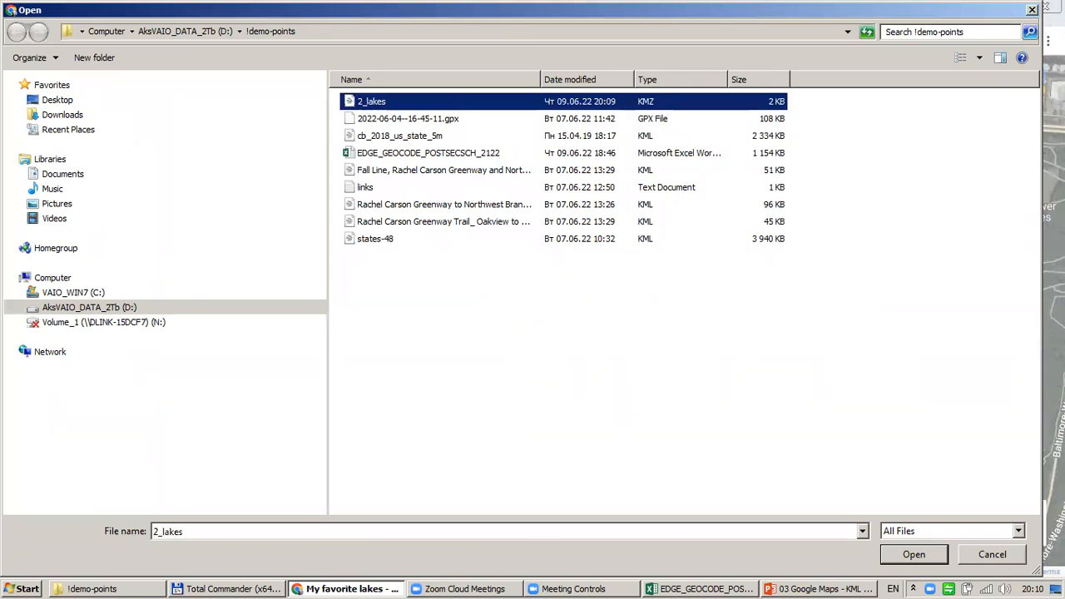
click(914, 555)
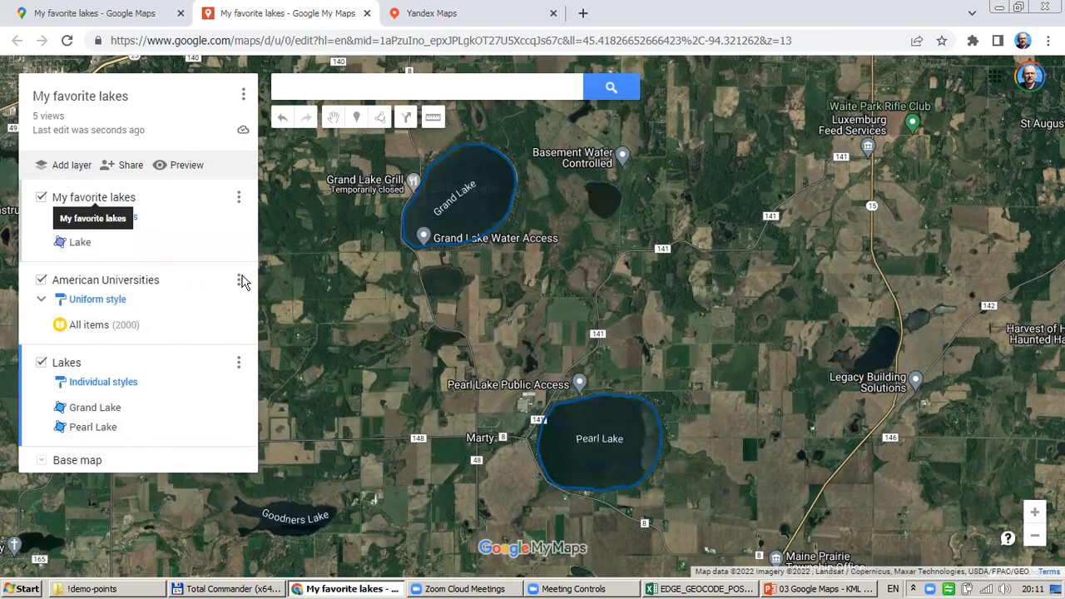
Examine the imported Grand Lake and Pearl Lake polygons and their area and perimeter details.
click(96, 412)
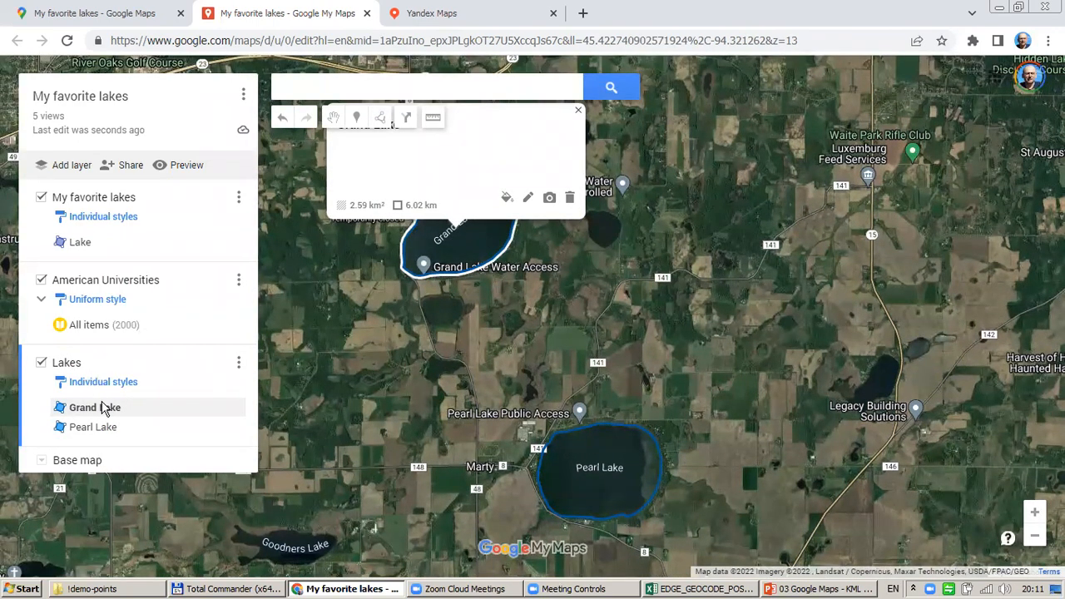
click(93, 427)
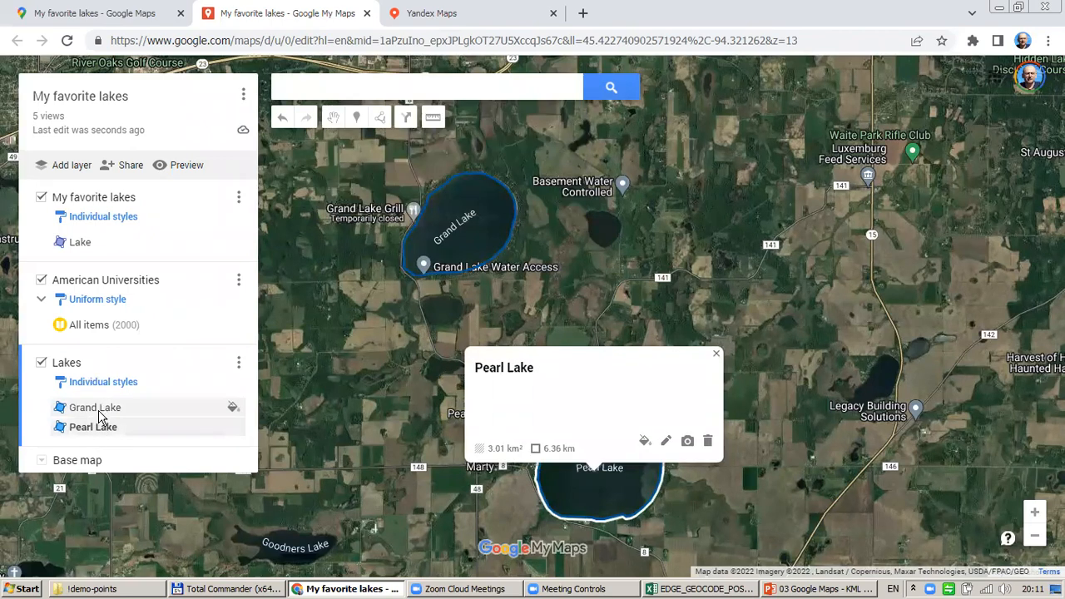
click(100, 408)
click(104, 431)
click(102, 410)
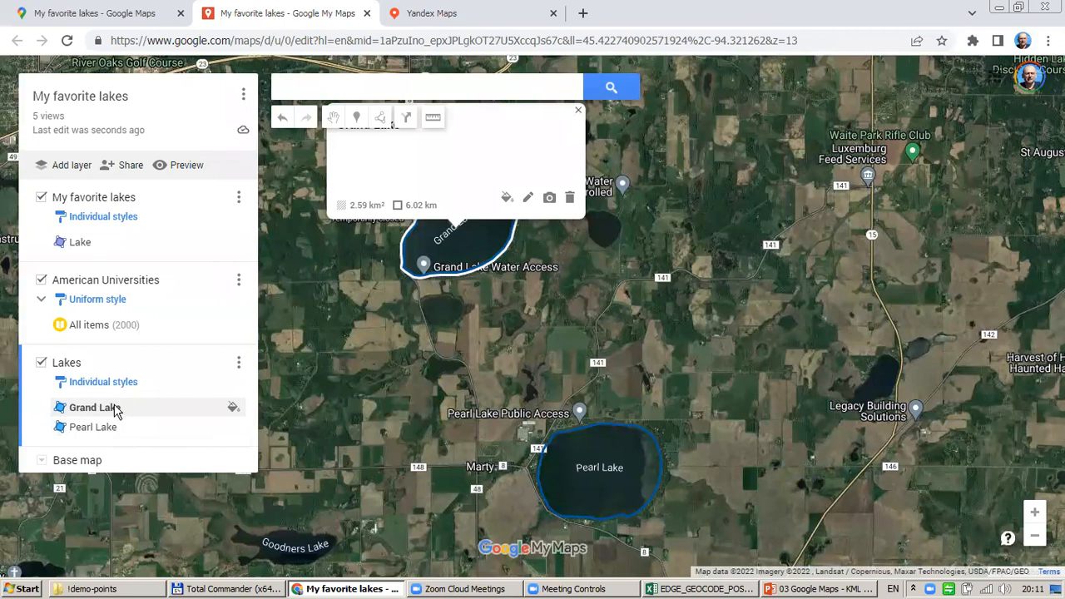
Move Grand Lake and Pearl Lake from the Lakes layer into the My favorite lakes layer.
drag(106, 415, 132, 335)
drag(121, 236, 109, 263)
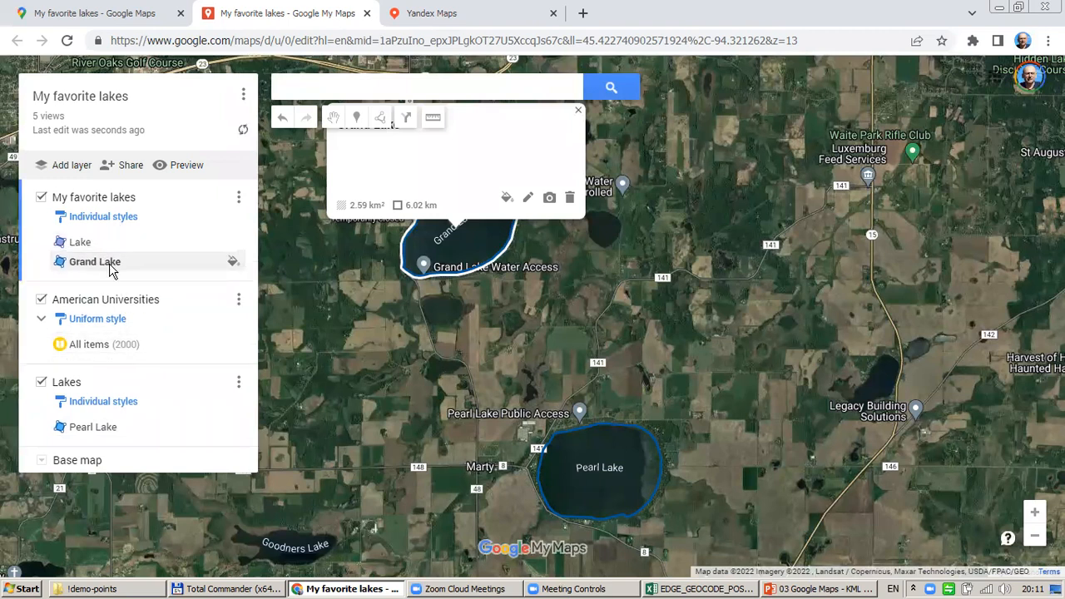
click(98, 427)
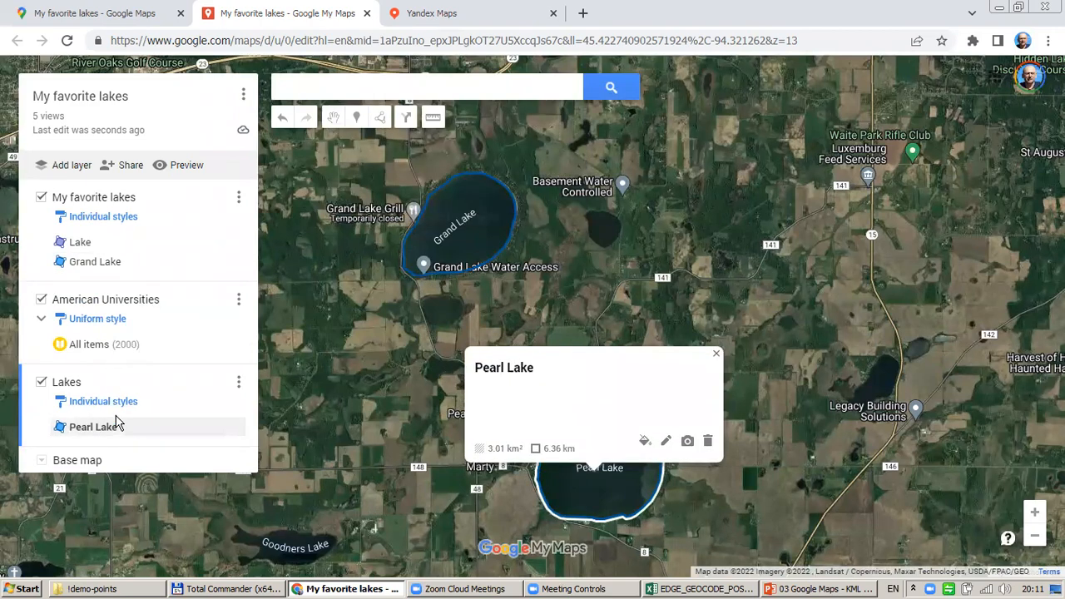
click(715, 354)
click(94, 430)
drag(95, 430, 125, 285)
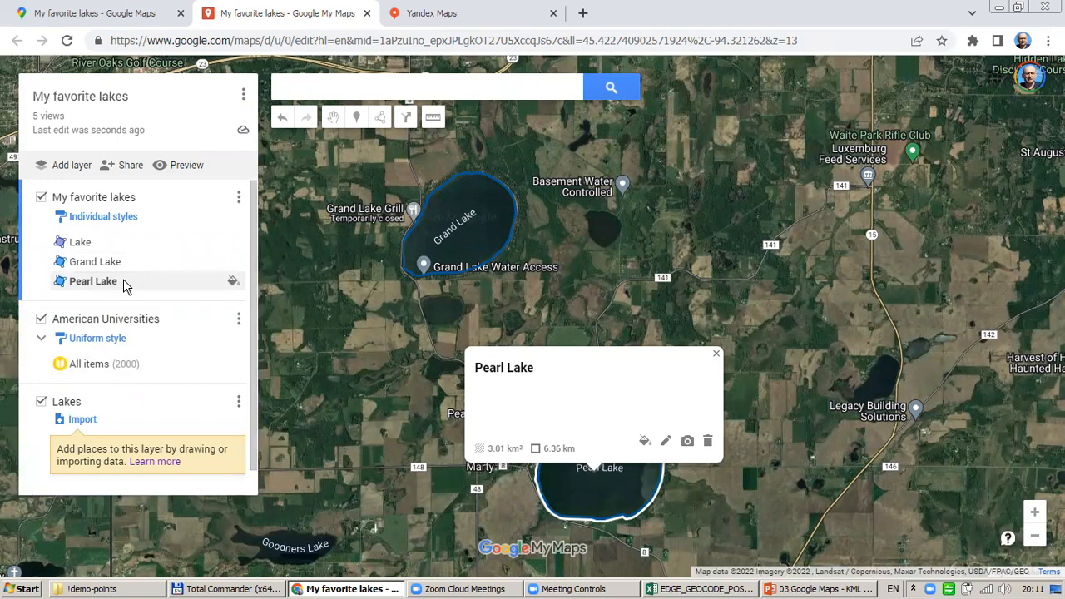
Locate the Lake polygon of the My favorite lakes layer around Lake Artemesia and open its details.
click(87, 246)
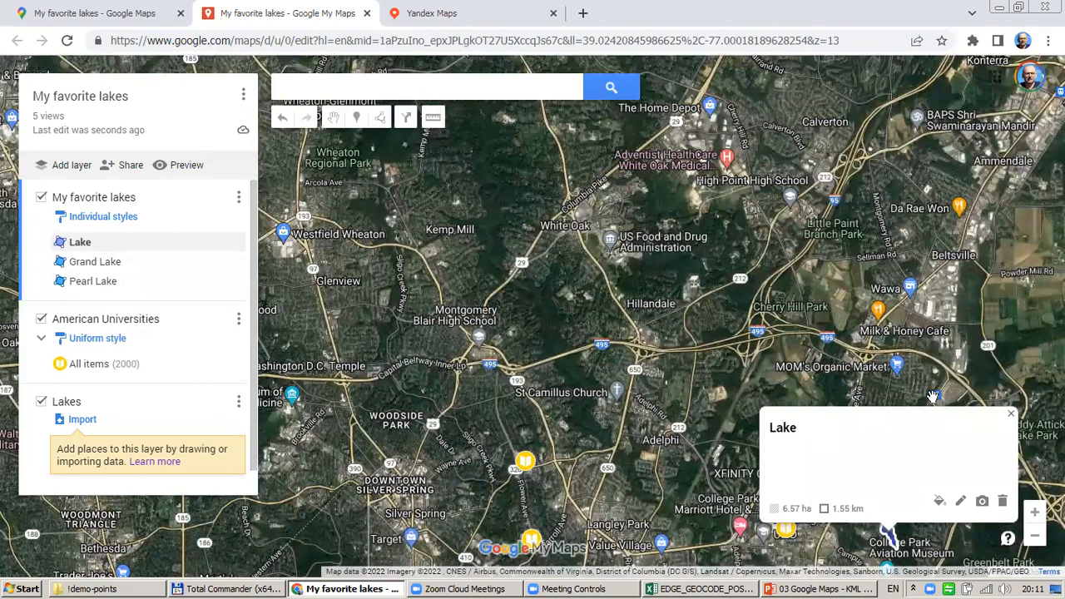
drag(933, 397, 699, 195)
scroll(669, 340, up, 1)
scroll(669, 340, up, 2)
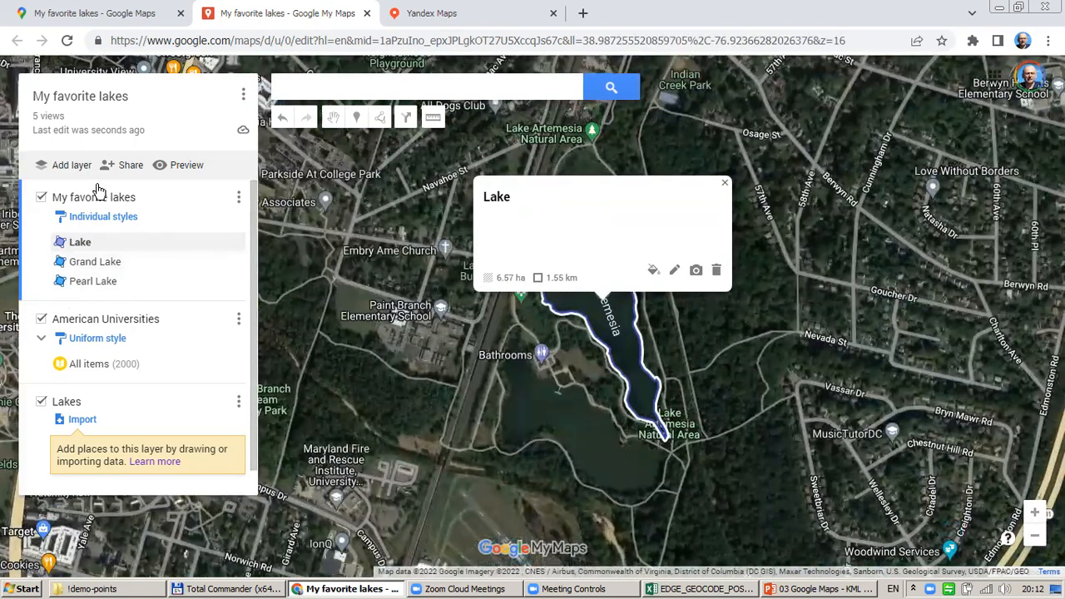
drag(685, 389, 688, 426)
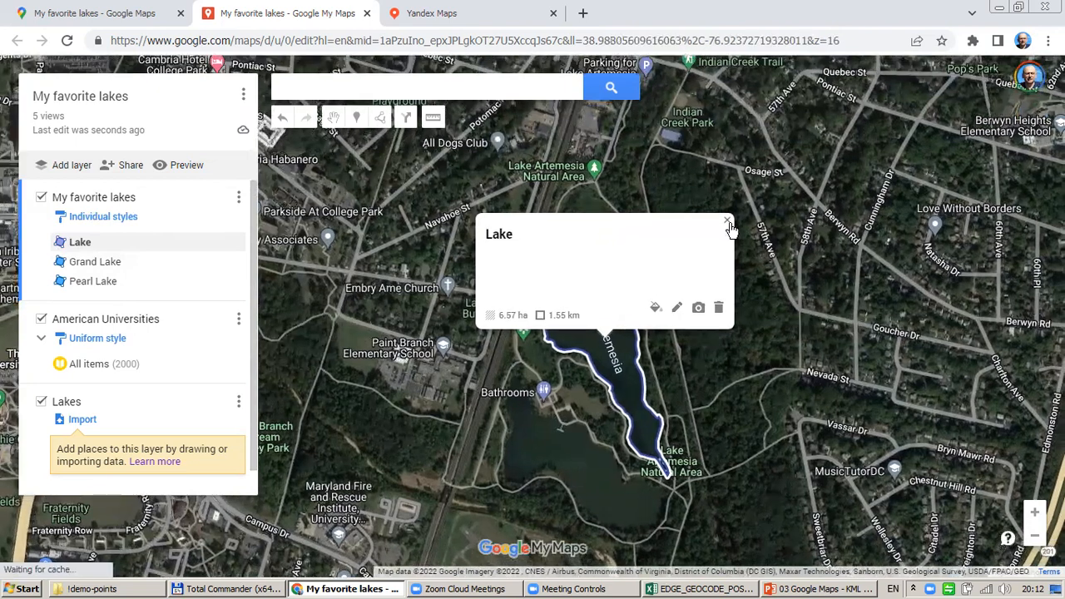
click(725, 223)
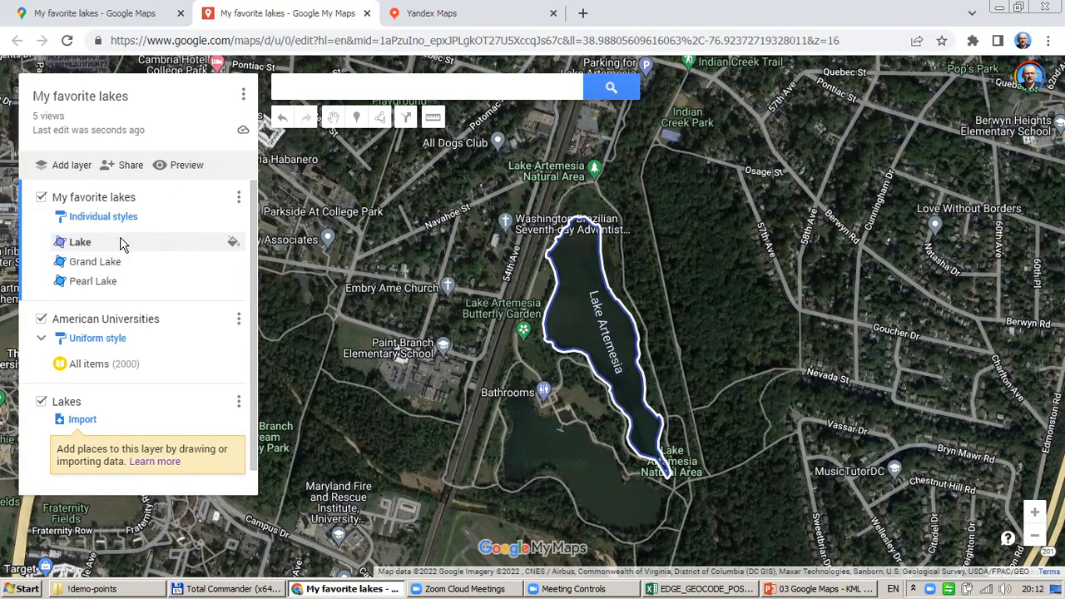
click(78, 247)
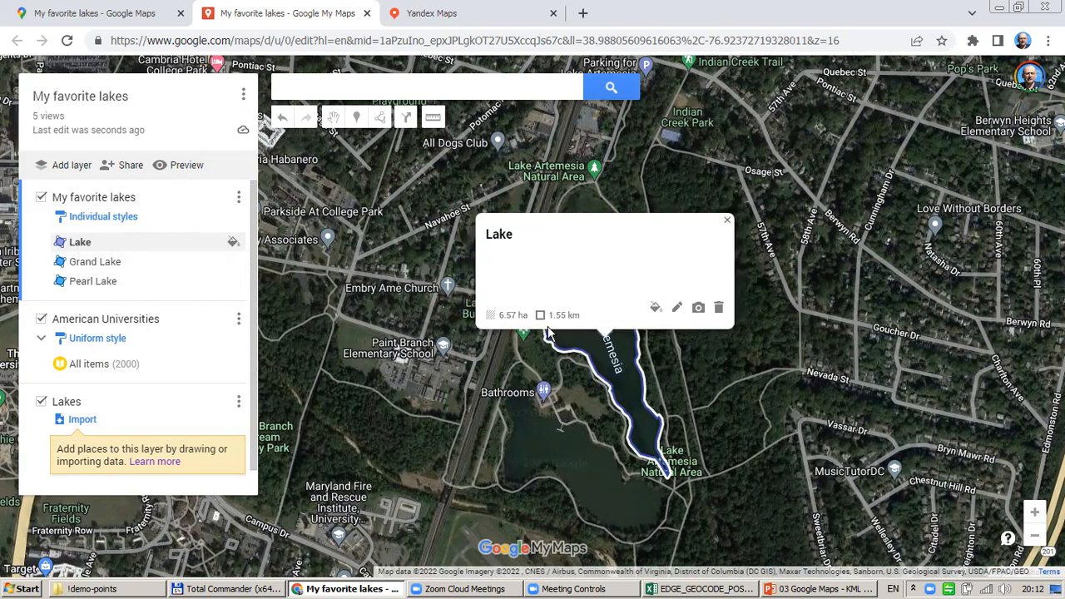
Rename the Lake polygon in the My favorite lakes layer to Artemesia Lake and close its details.
click(677, 310)
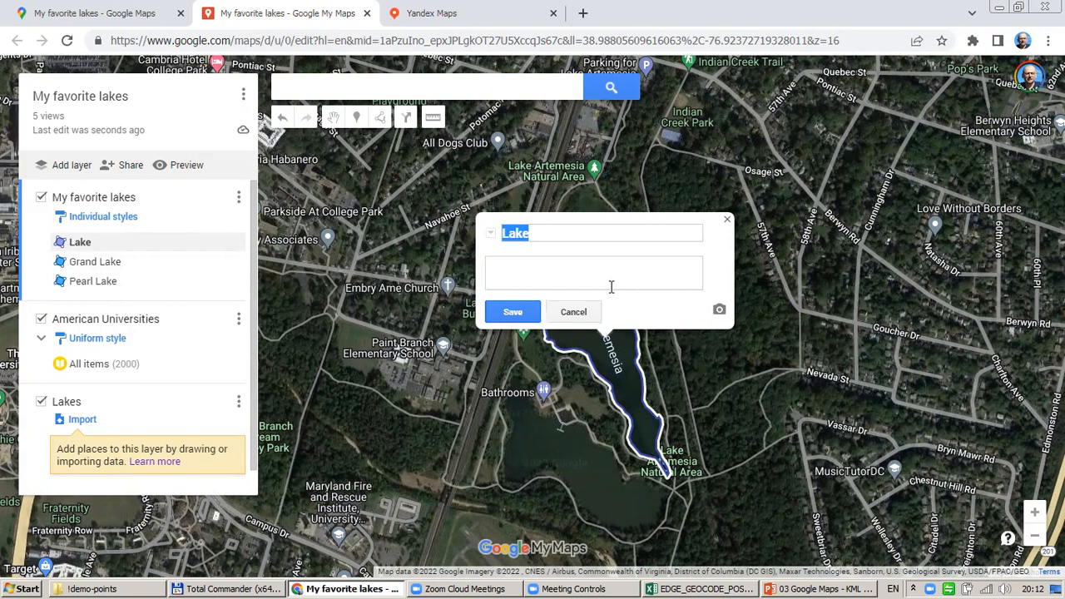
click(575, 231)
text(Ar)
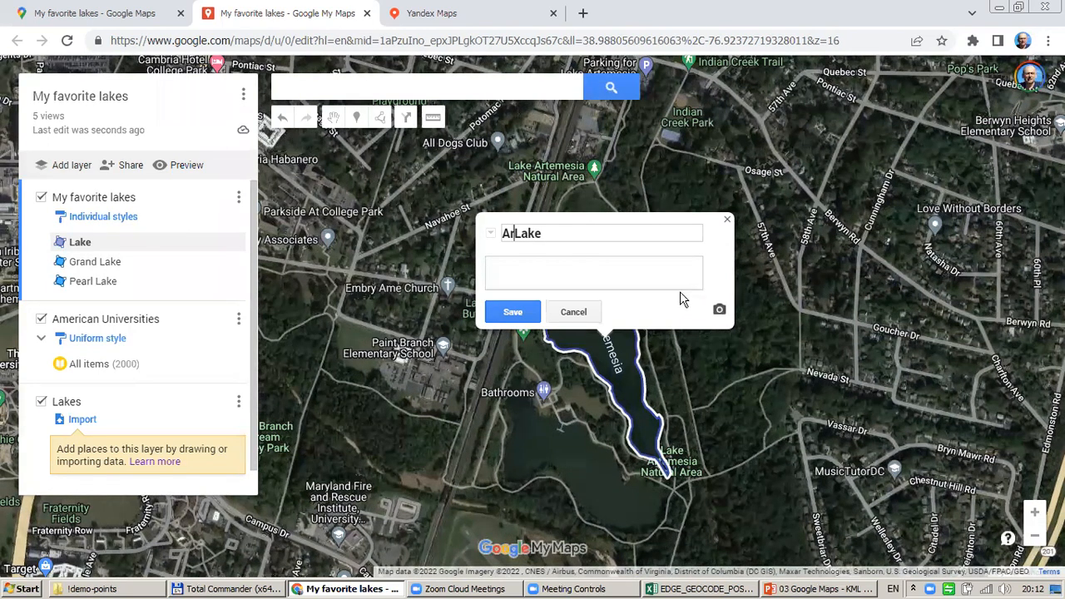
text(temesia)
click(521, 319)
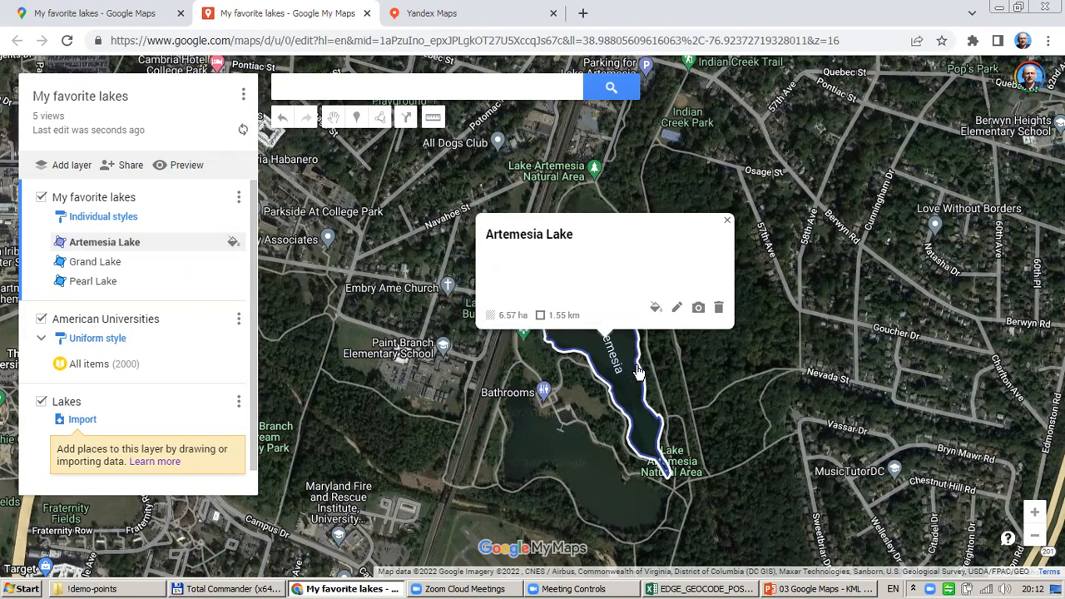
click(724, 222)
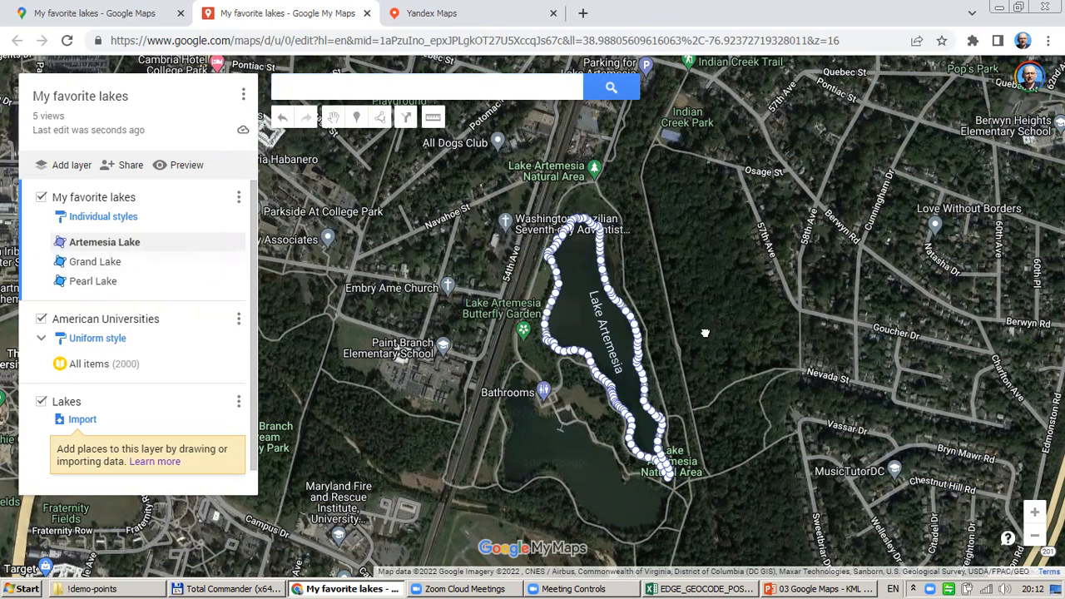
Delete the empty Lakes layer from the map.
drag(666, 291, 659, 310)
click(658, 309)
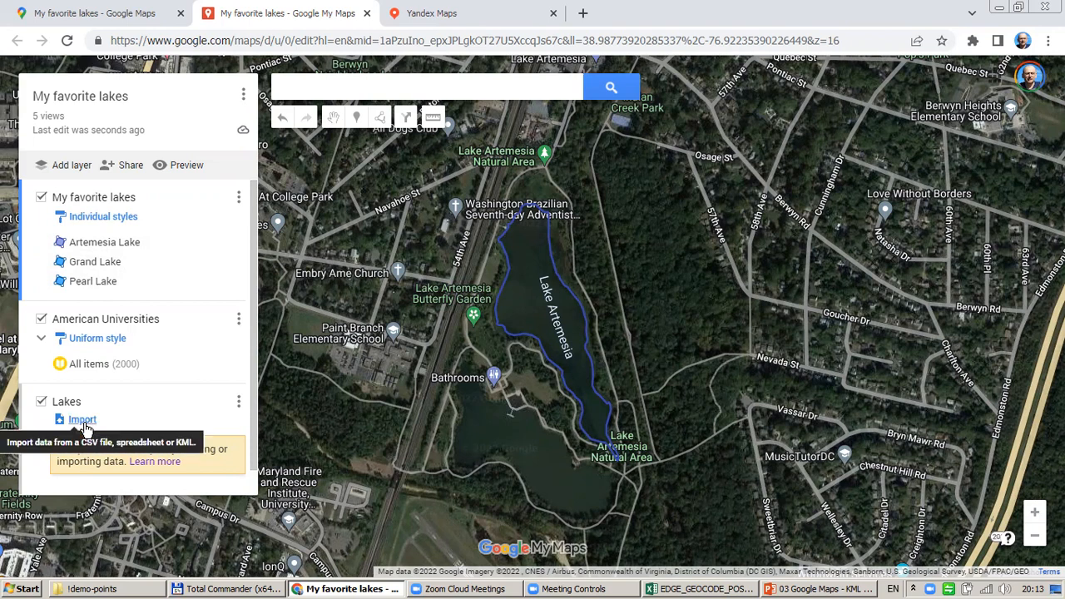
click(239, 408)
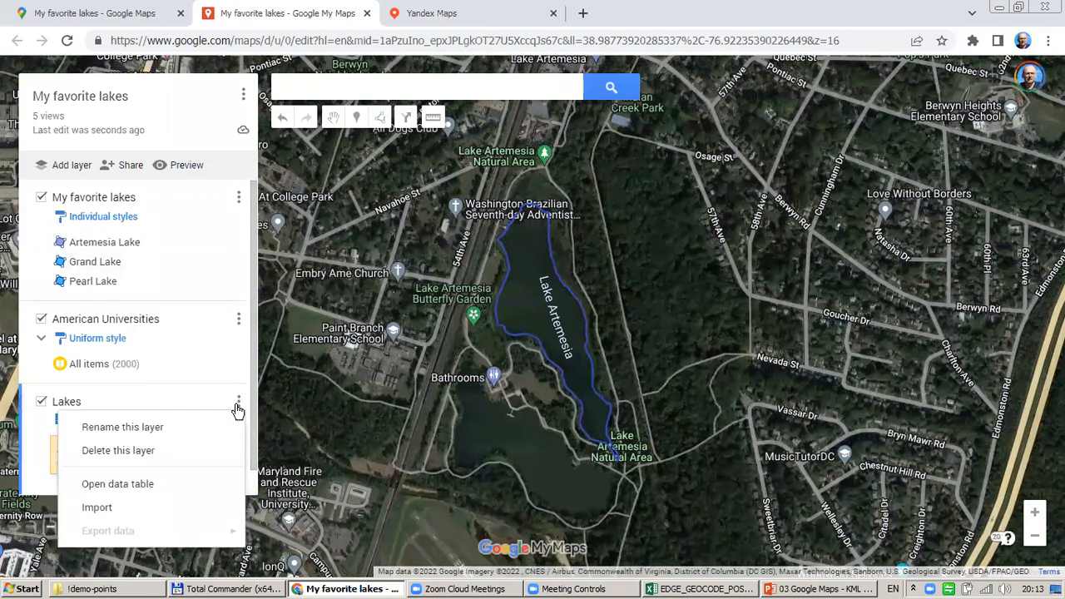
click(125, 453)
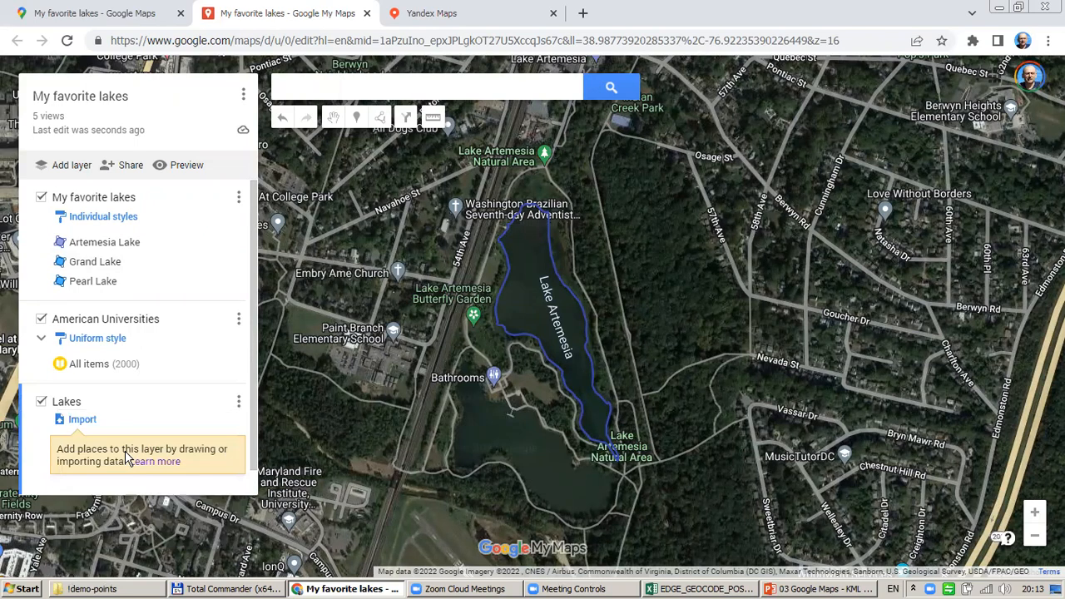
click(504, 334)
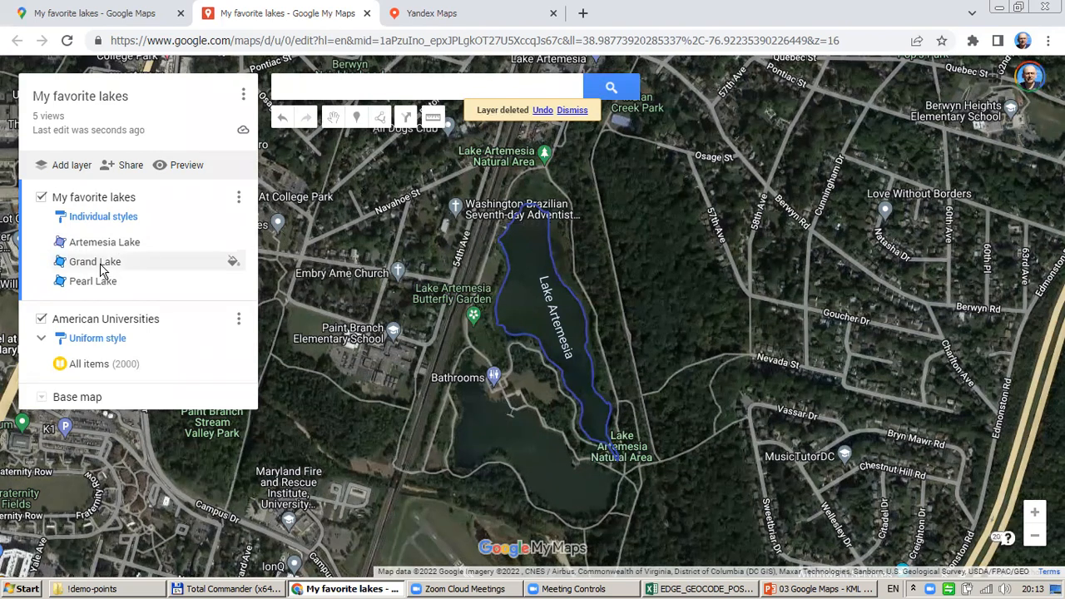
Change the color of the Artemesia Lake polygon to orange and close its details.
click(233, 242)
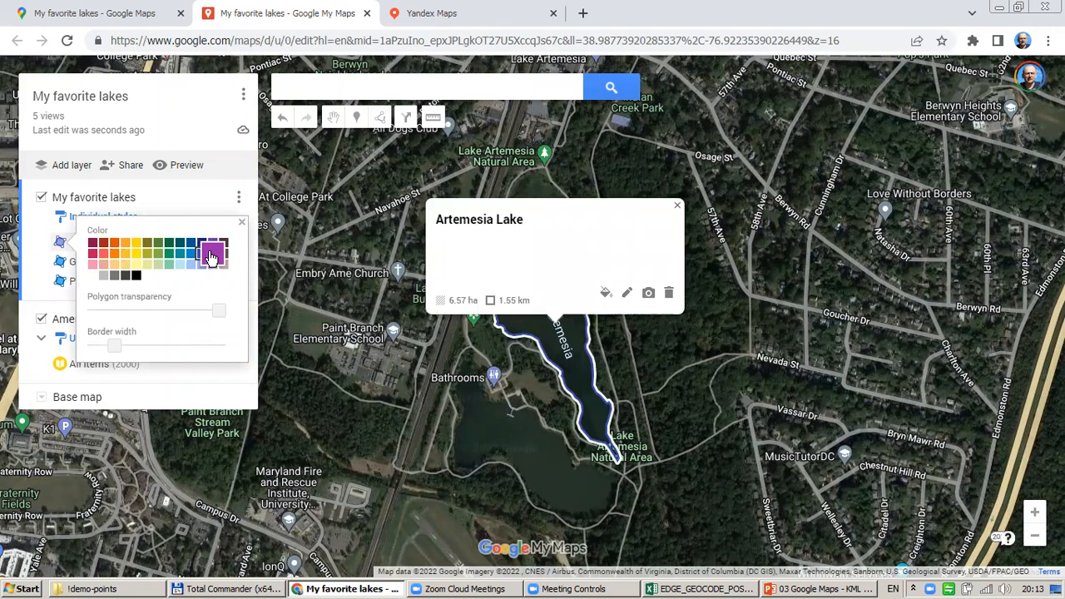
click(112, 254)
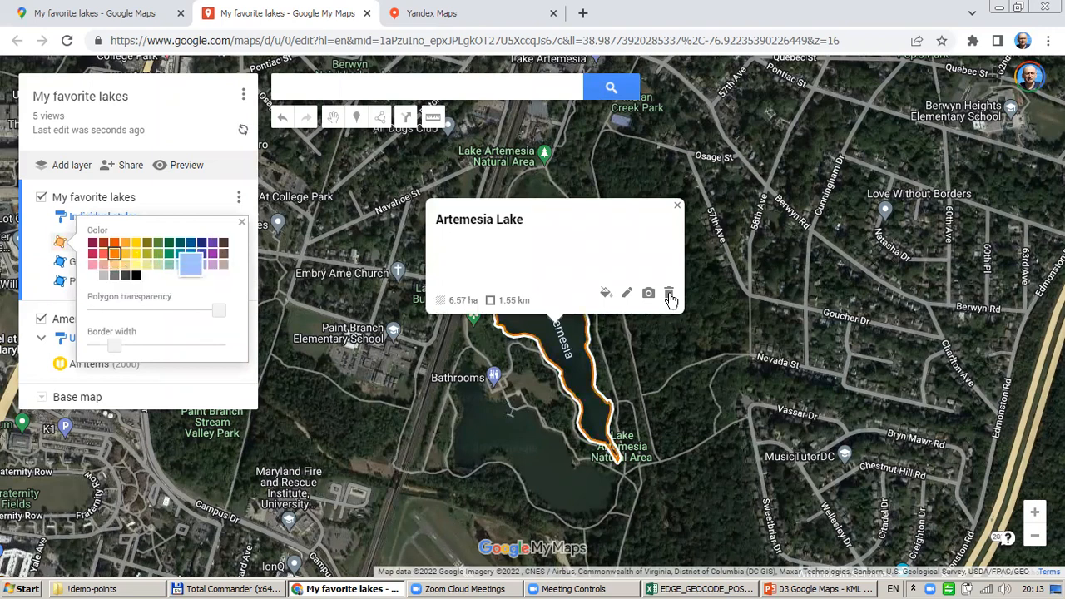
click(675, 207)
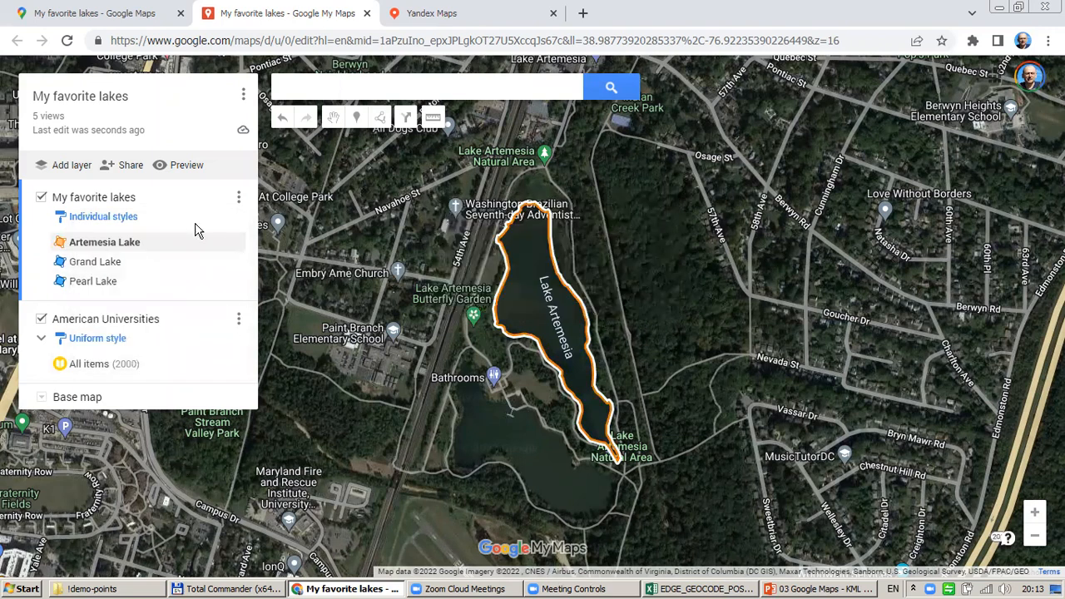
Examine Grand Lake, Pearl Lake and Artemesia Lake on the map through their details in the My favorite lakes layer.
click(94, 268)
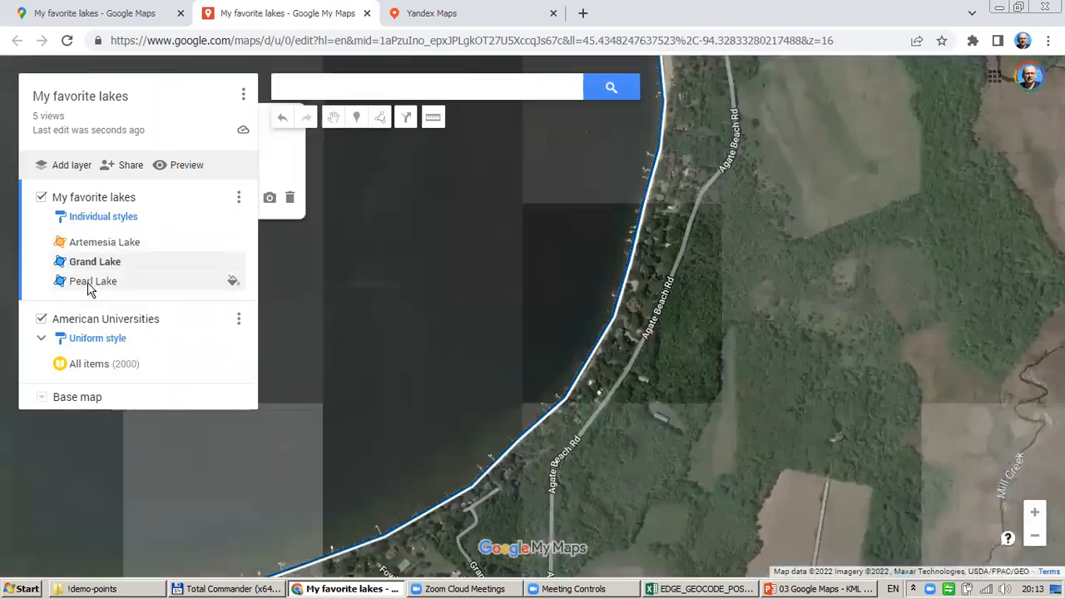
click(90, 284)
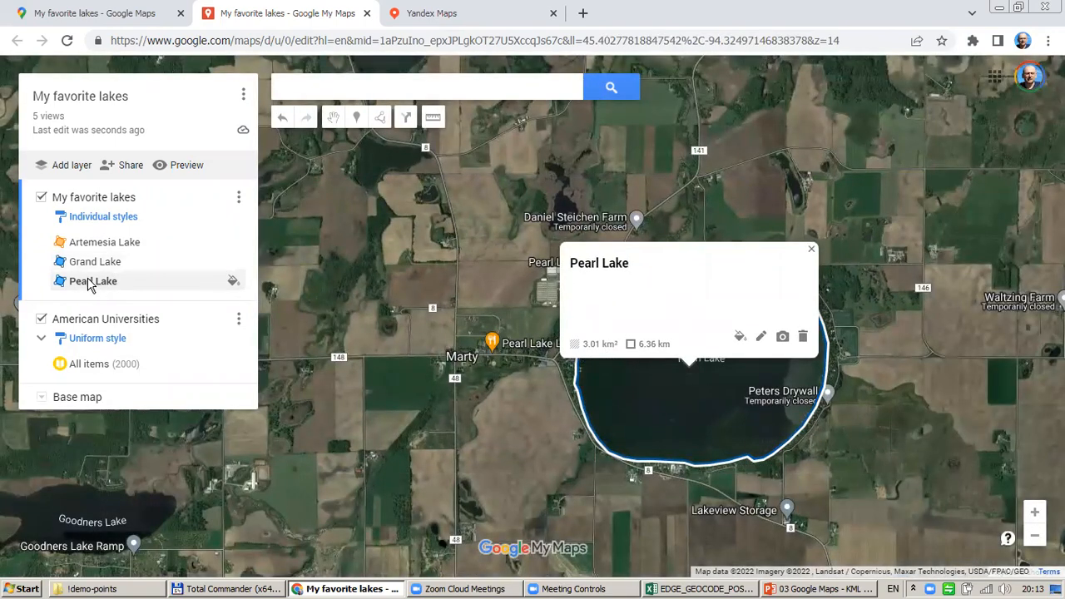
click(92, 268)
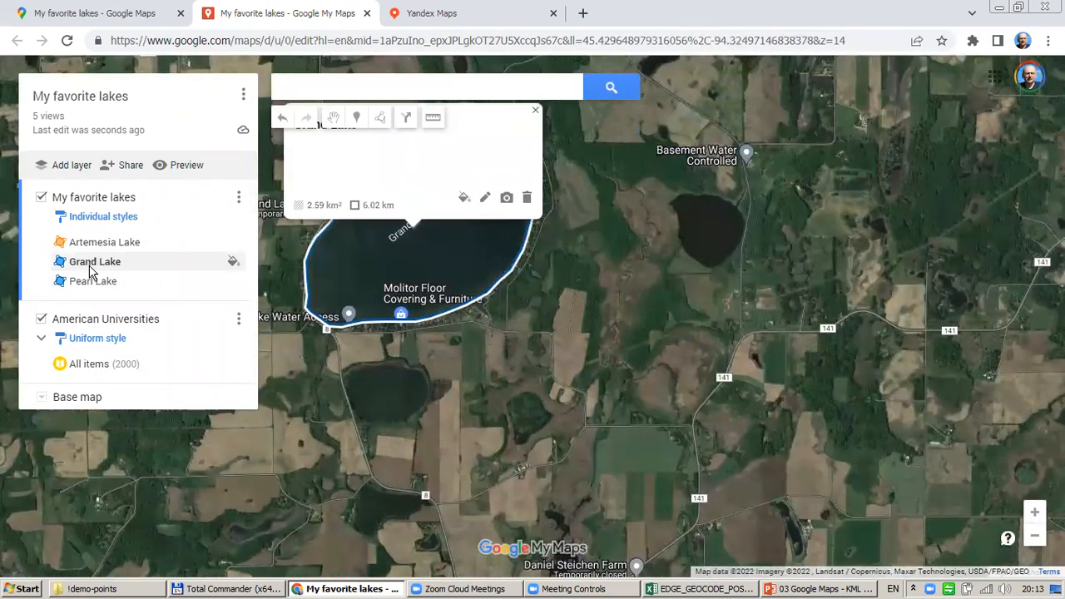
click(105, 243)
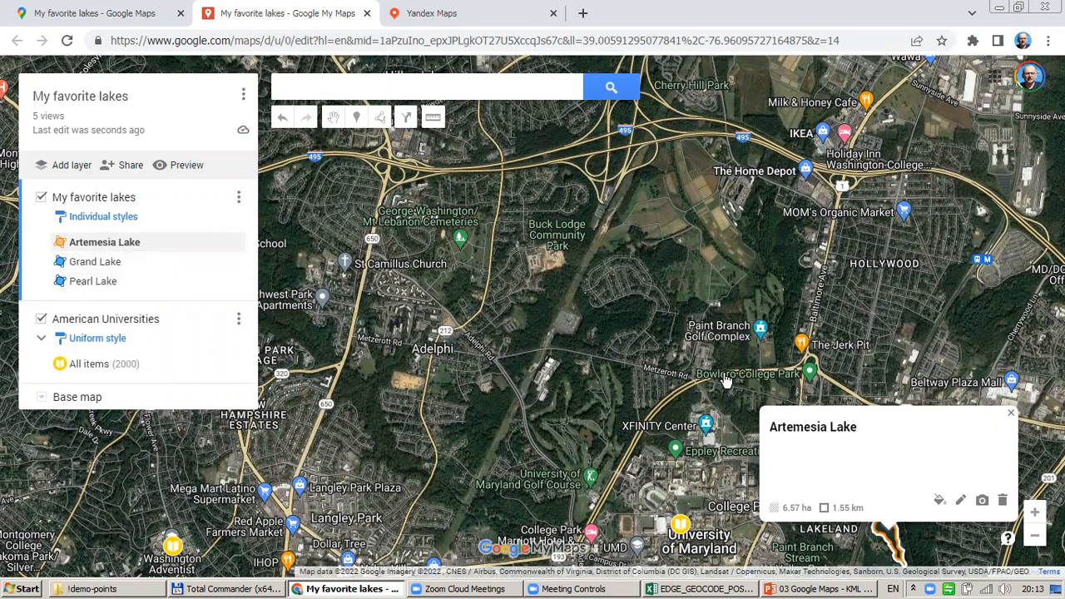
drag(706, 410, 442, 241)
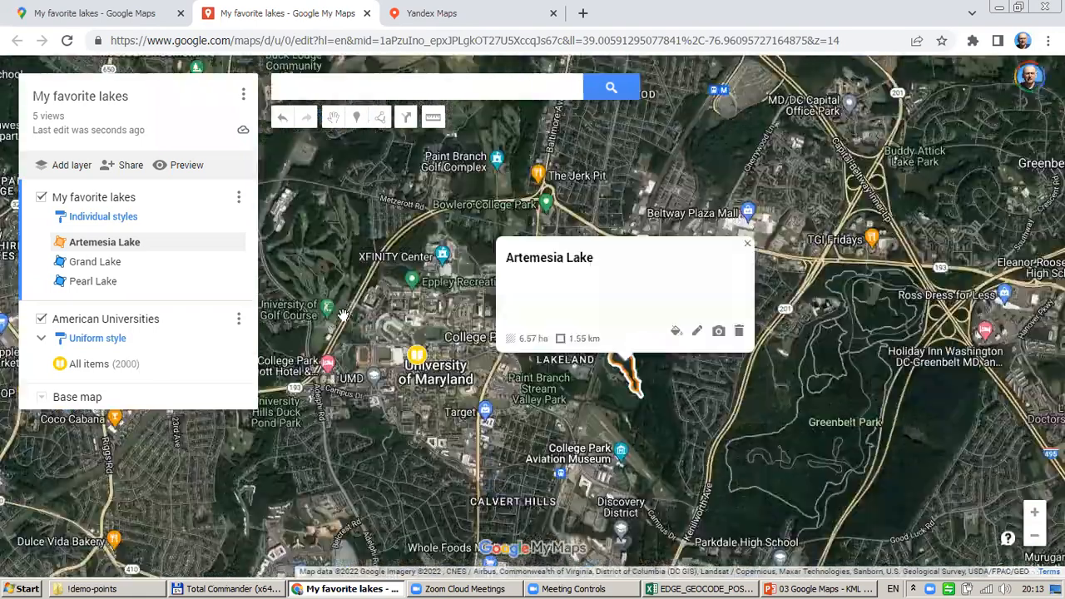
click(747, 244)
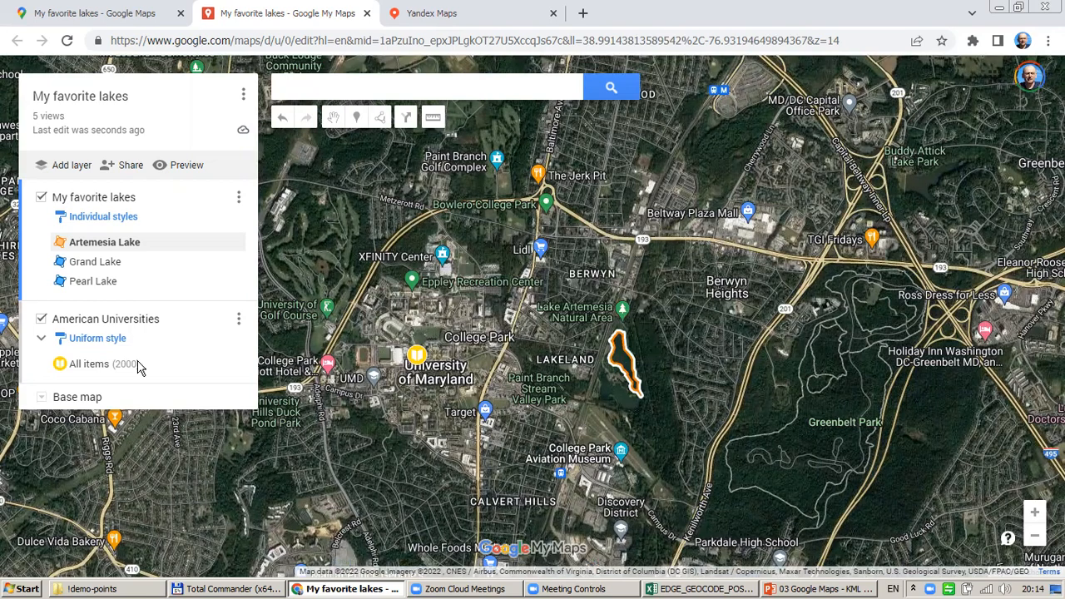
Group the places of the My favorite lakes layer by Uniform style.
click(117, 220)
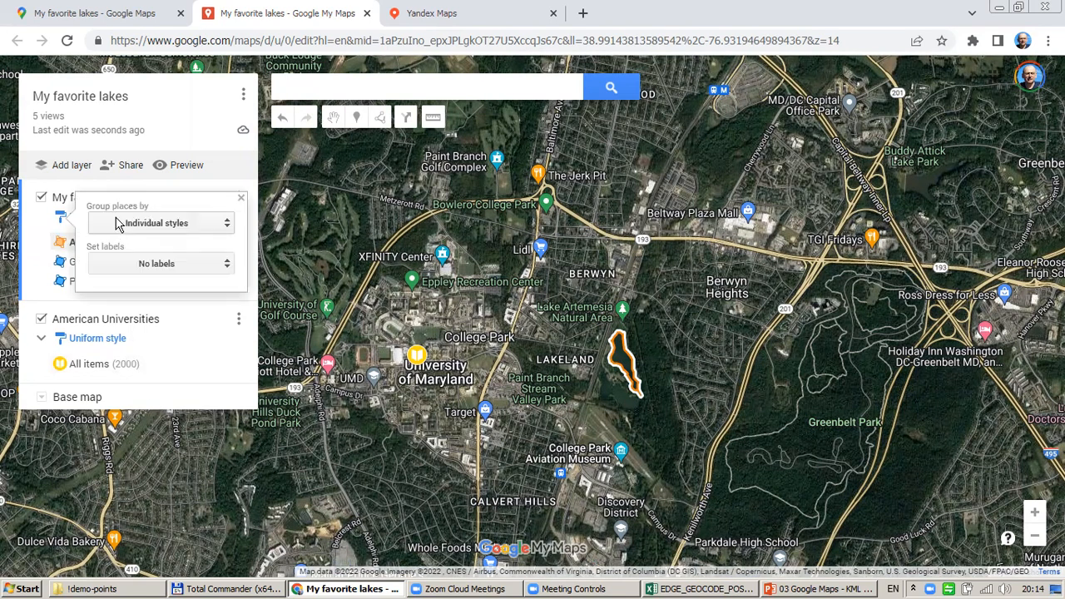
click(179, 225)
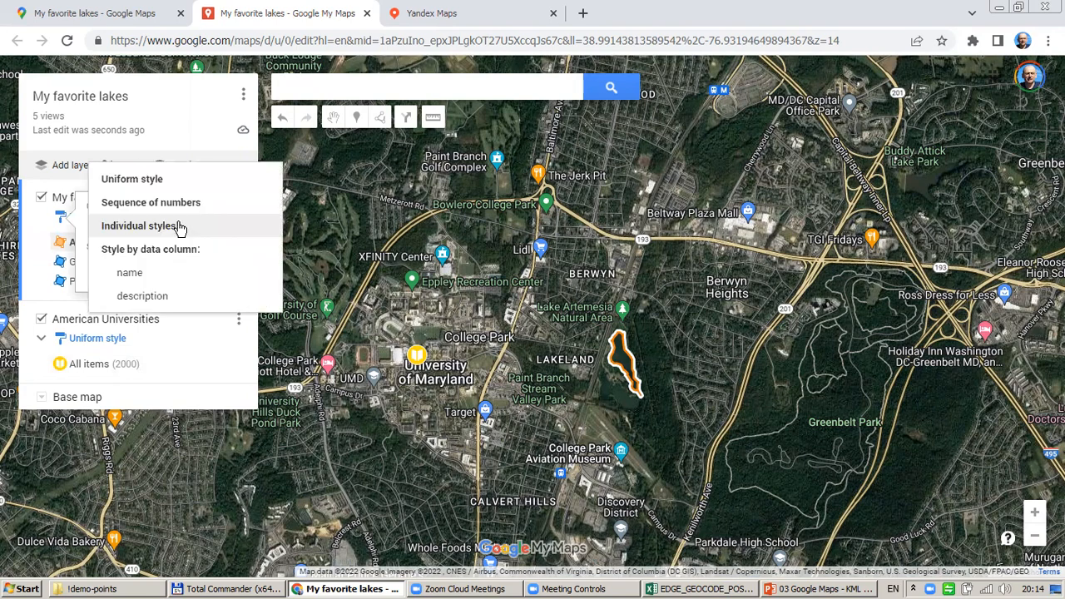
click(138, 183)
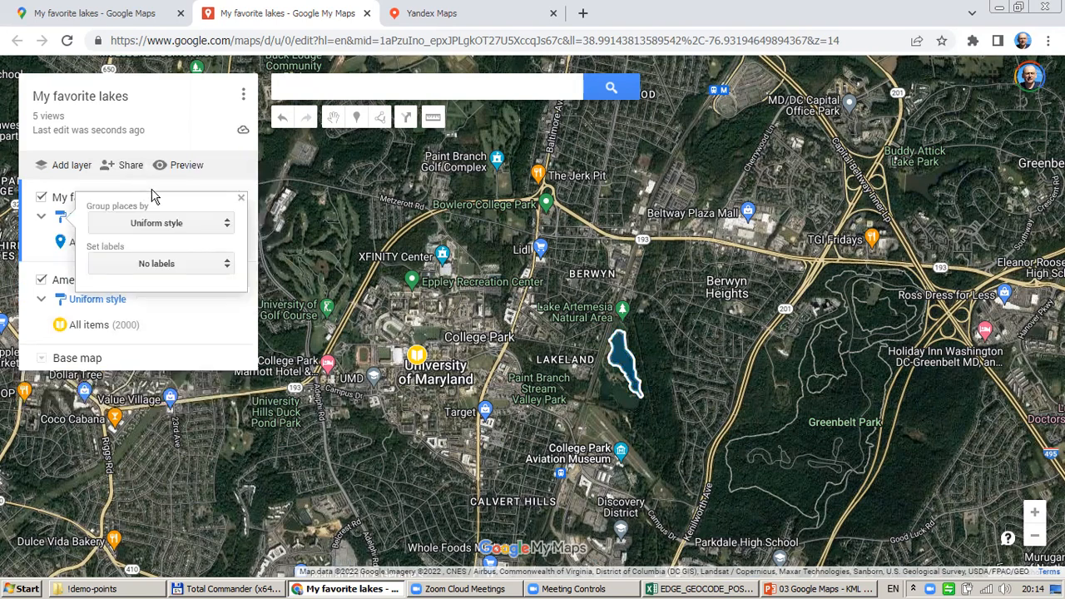
click(240, 202)
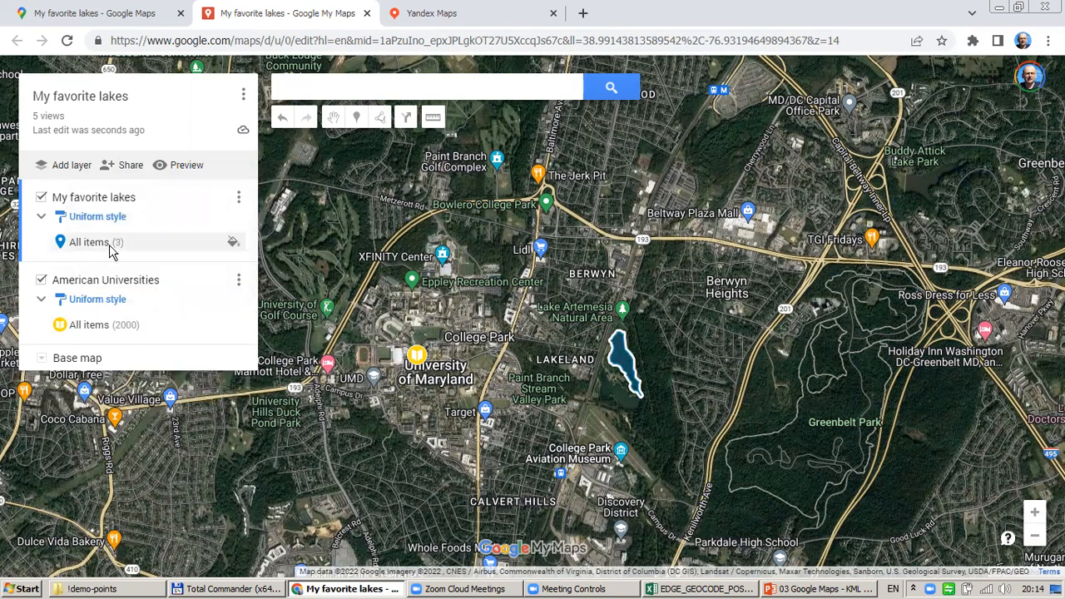
Color all items of the My favorite lakes layer dark blue and slightly increase their border width.
click(233, 241)
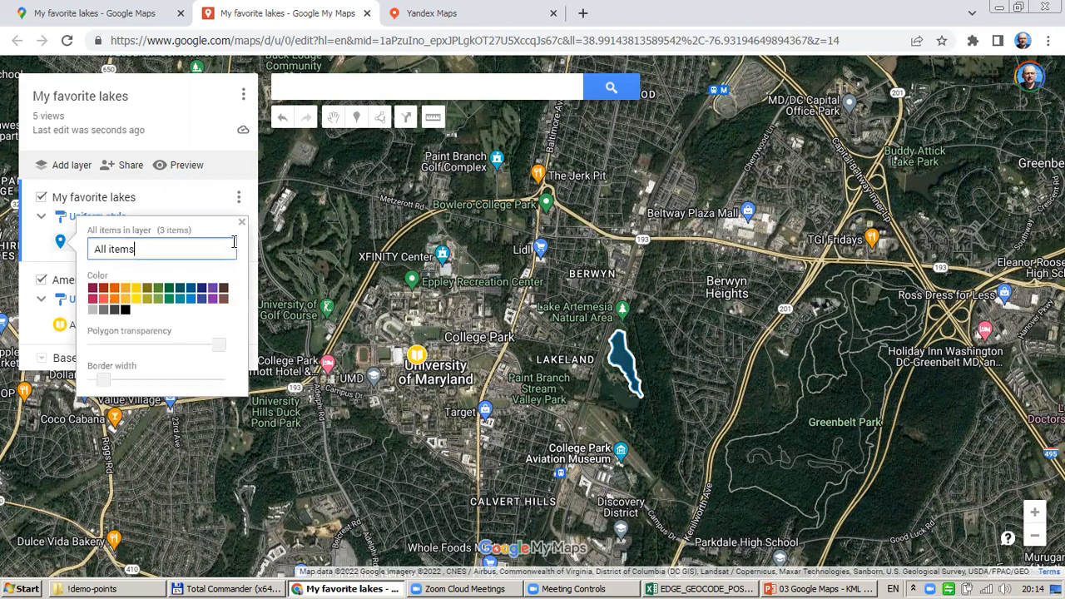
click(191, 293)
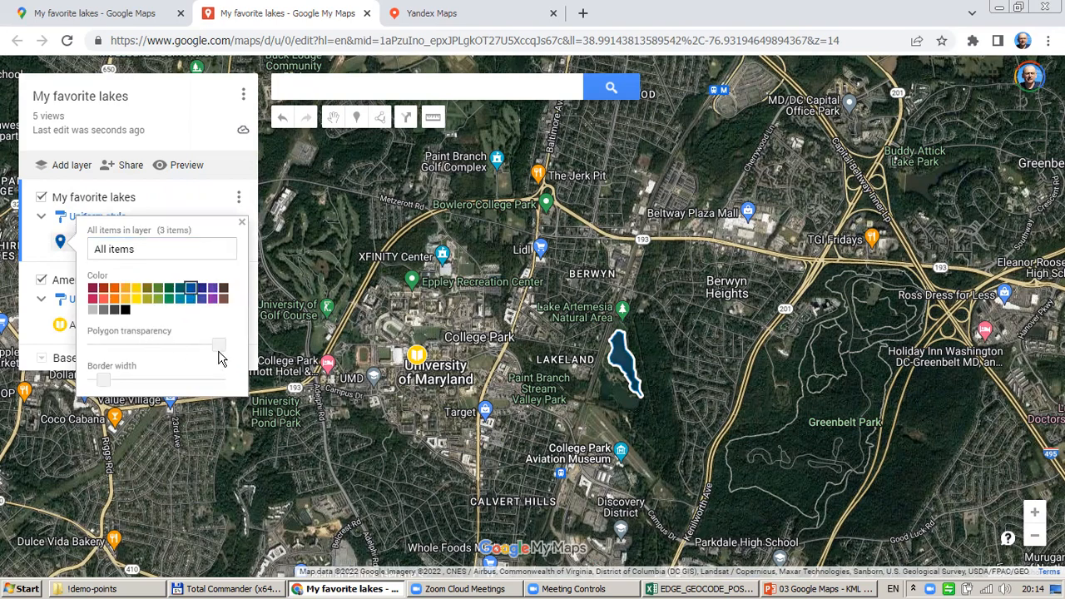
mouse_move(220, 354)
mouse_down()
mouse_move(205, 352)
mouse_move(231, 352)
mouse_up()
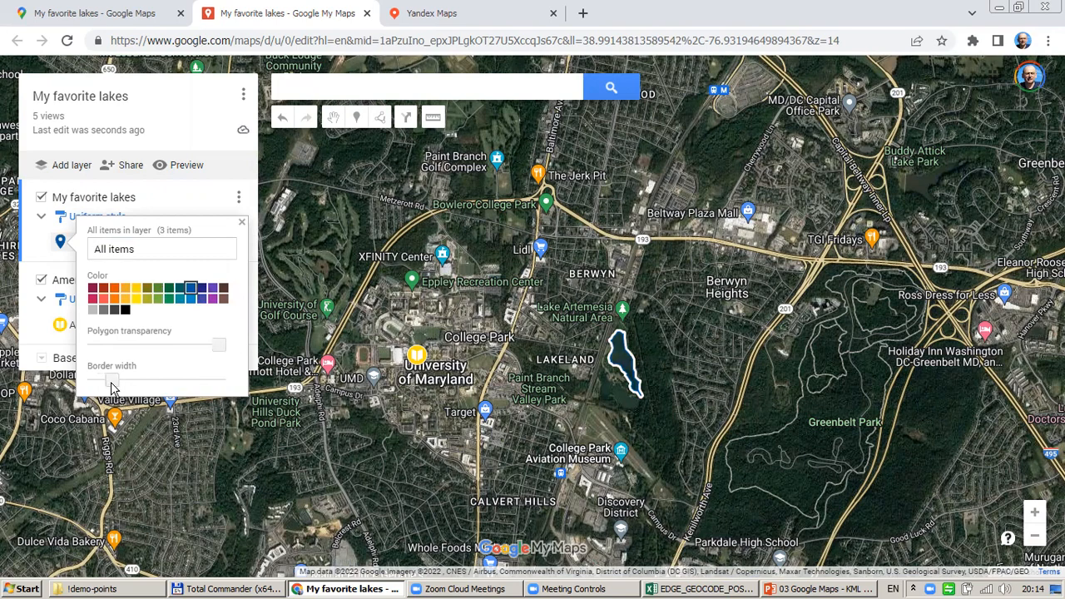
drag(111, 385, 107, 386)
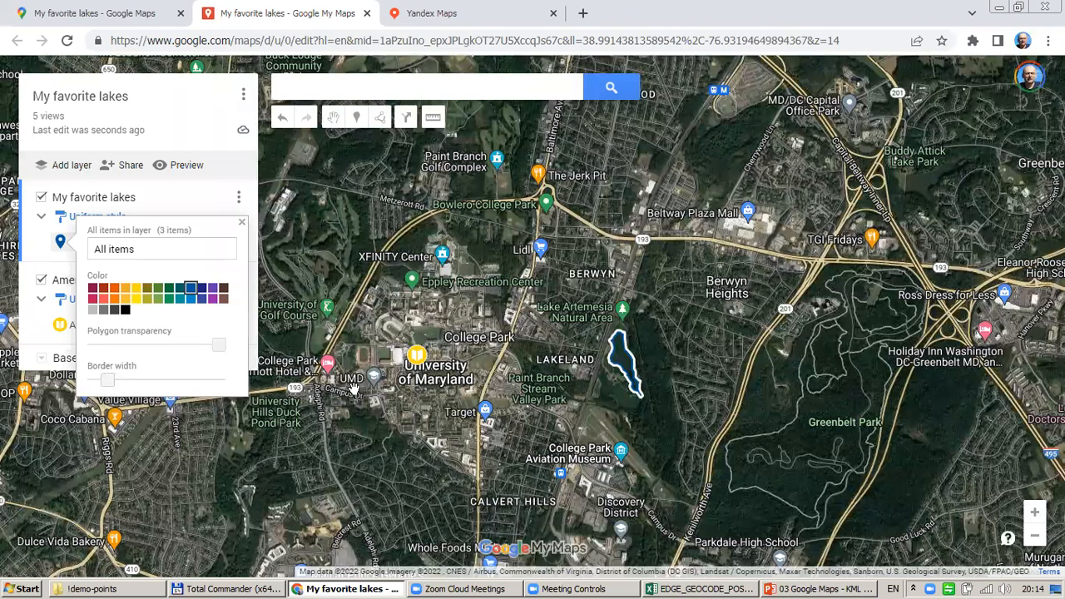
click(240, 225)
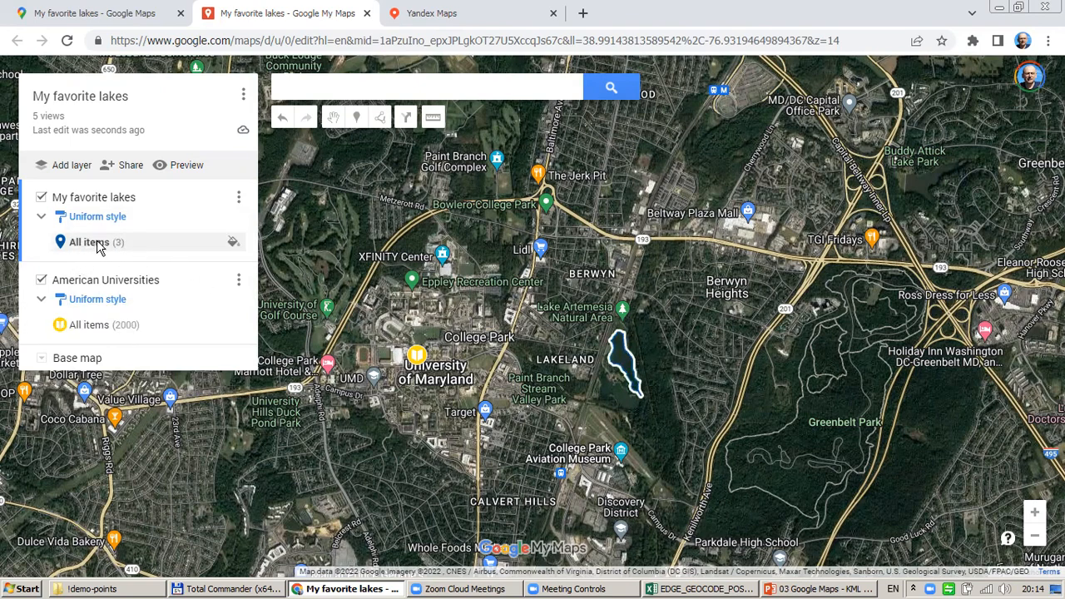
Inspect the 2_lakes KMZ file in the !demo-points folder and return to the My favorite lakes map.
scroll(566, 378, down, 1)
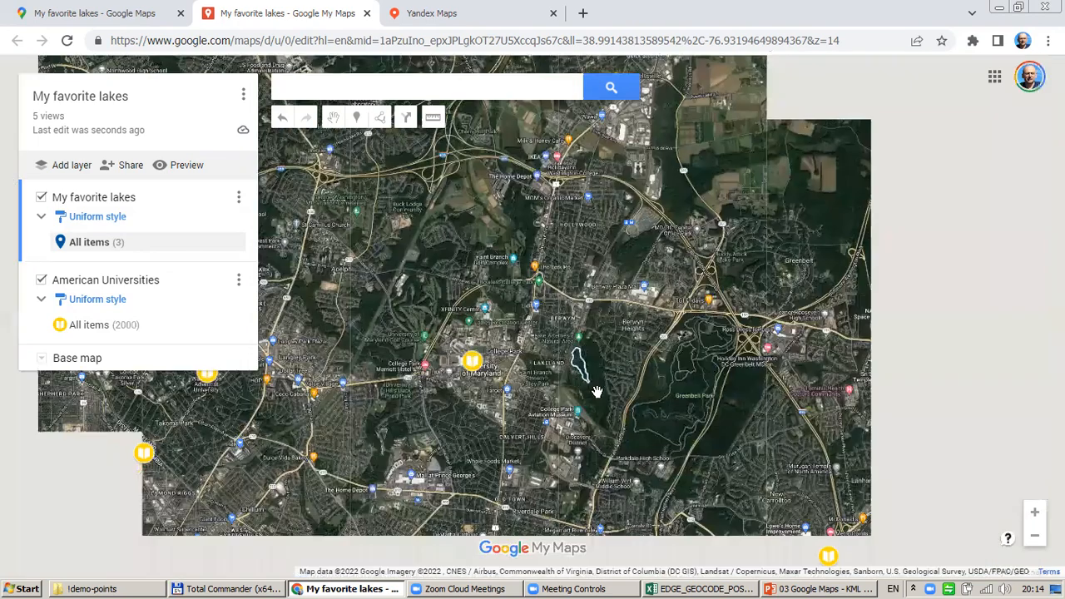
scroll(597, 392, down, 3)
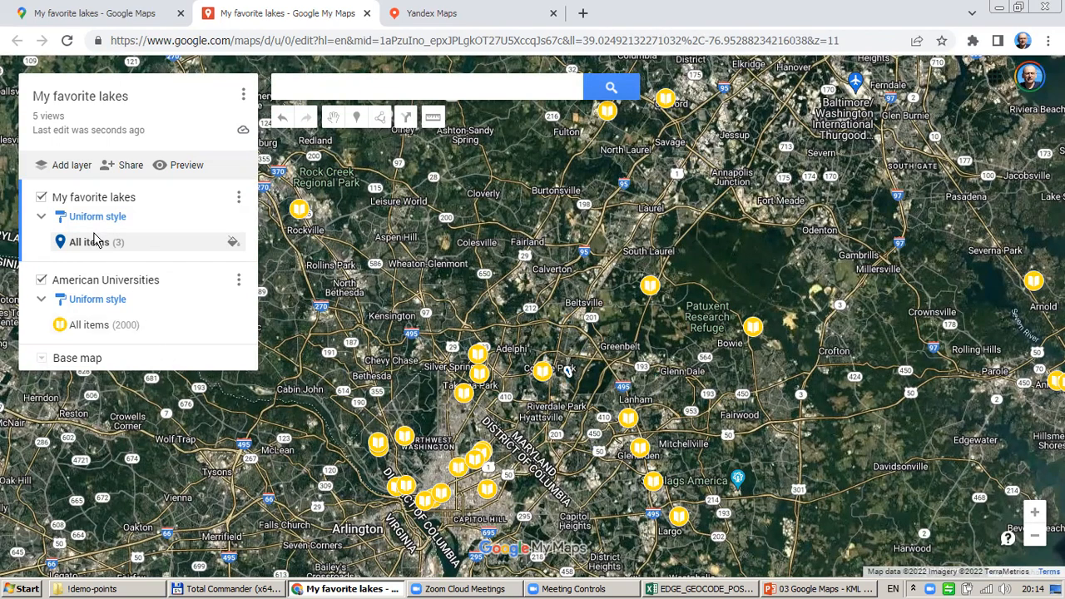
click(108, 588)
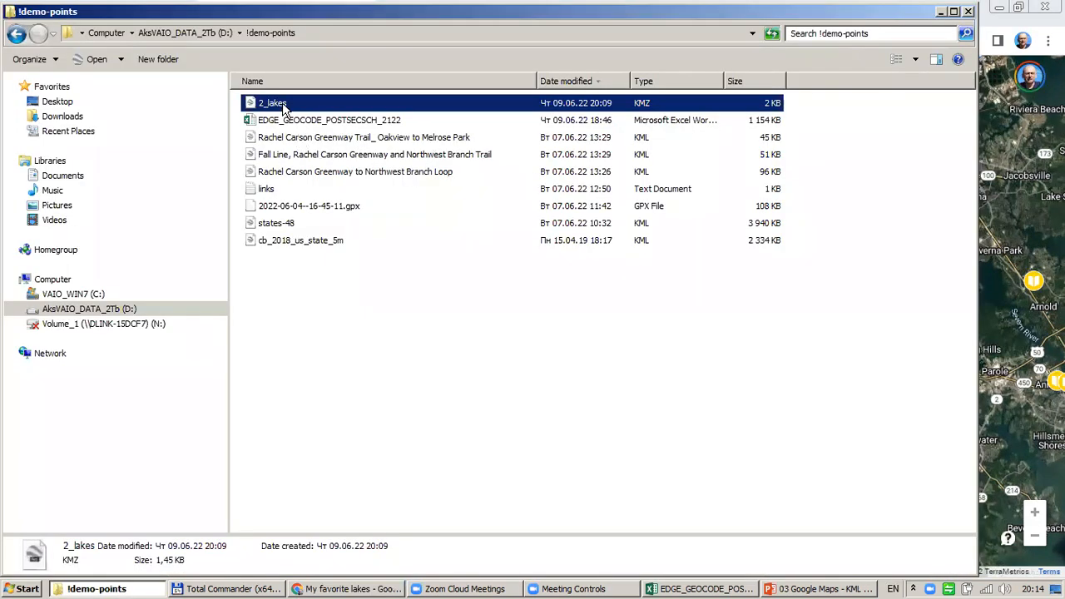
click(283, 102)
click(372, 124)
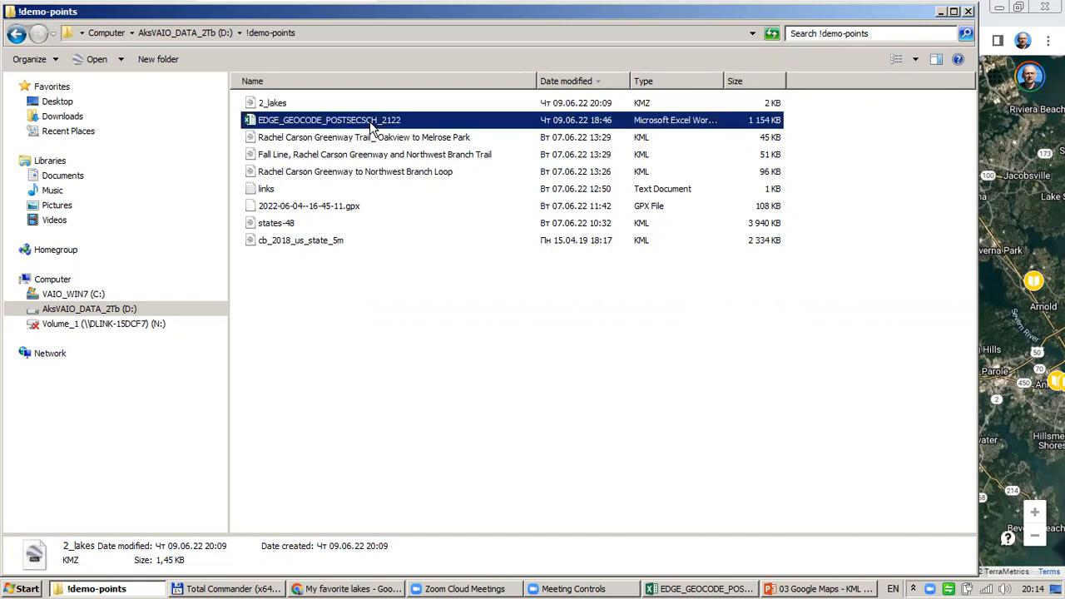
click(280, 106)
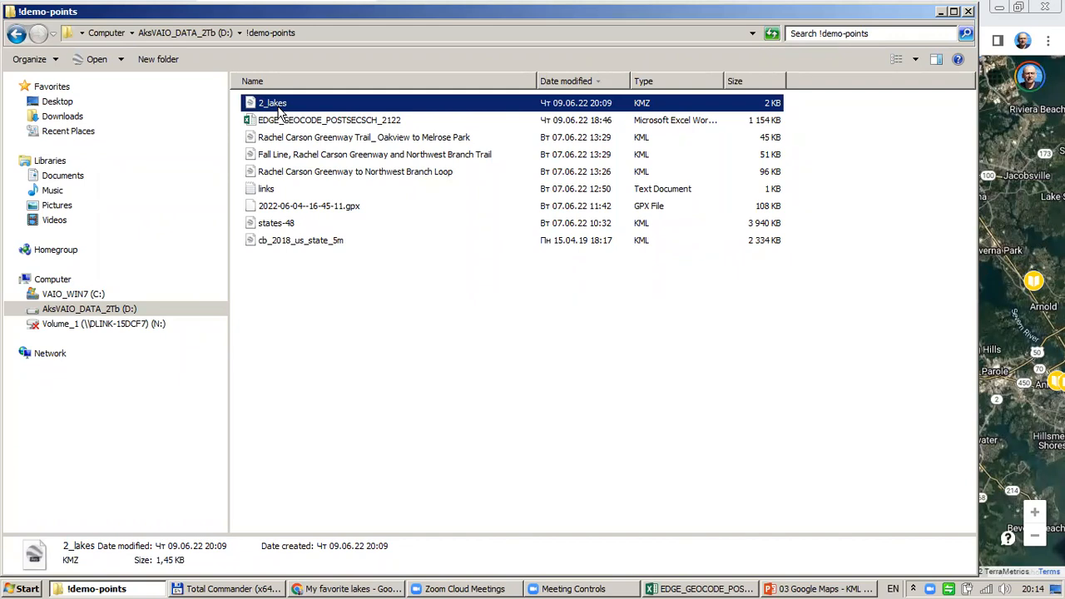
click(984, 34)
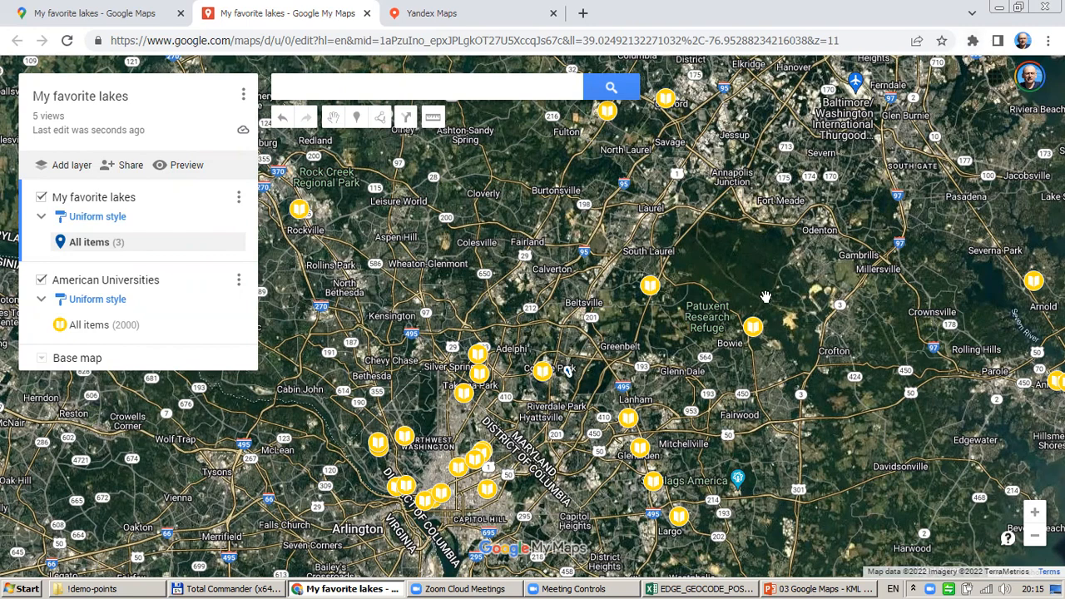
Switch to Yandex Maps and open the account's list of own maps in the map constructor.
click(471, 15)
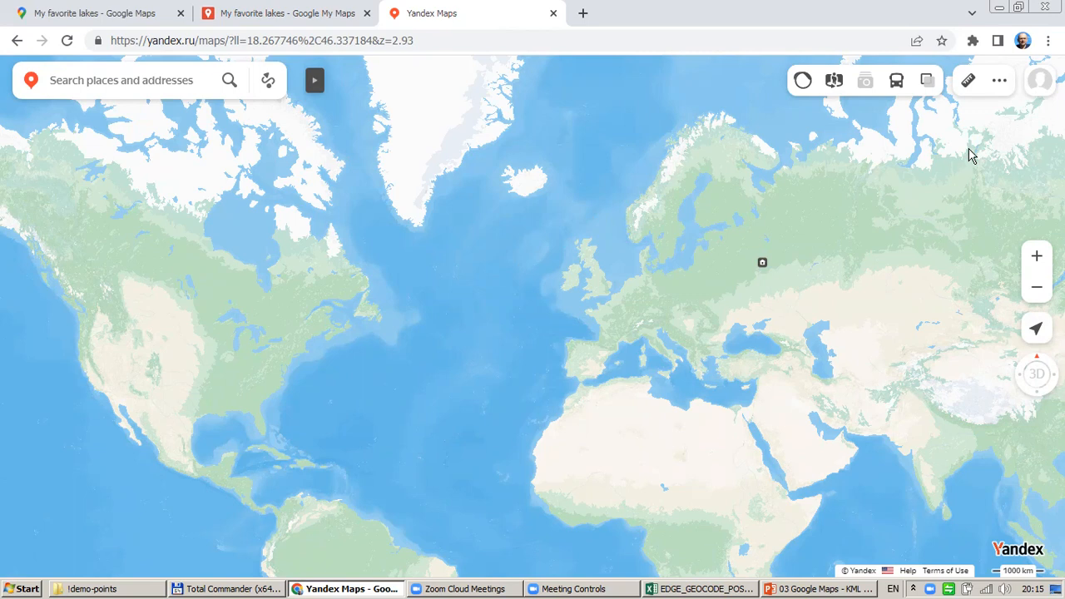
click(1000, 82)
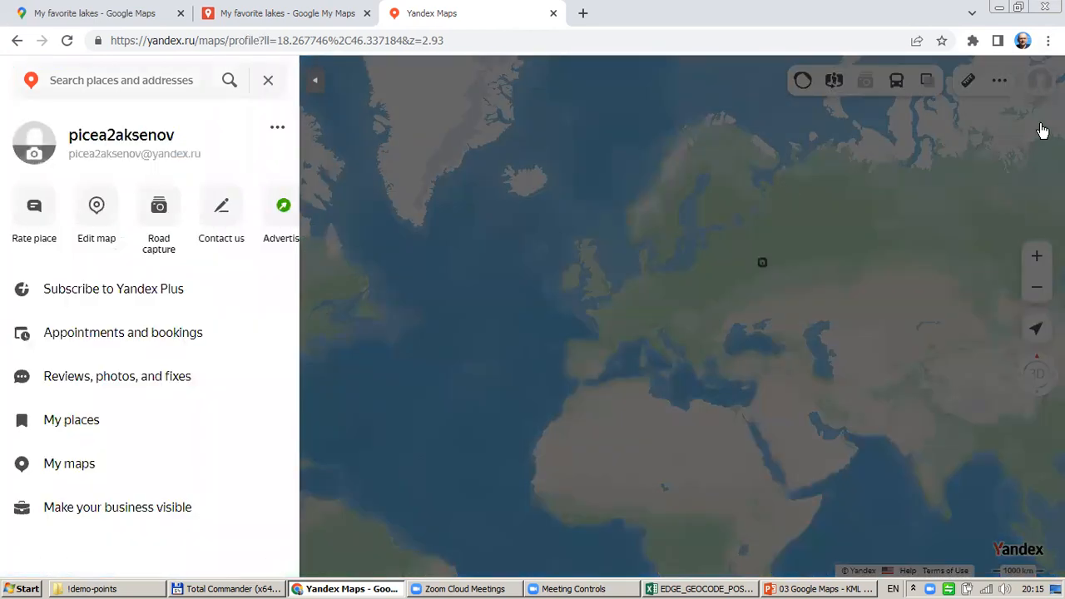
click(74, 464)
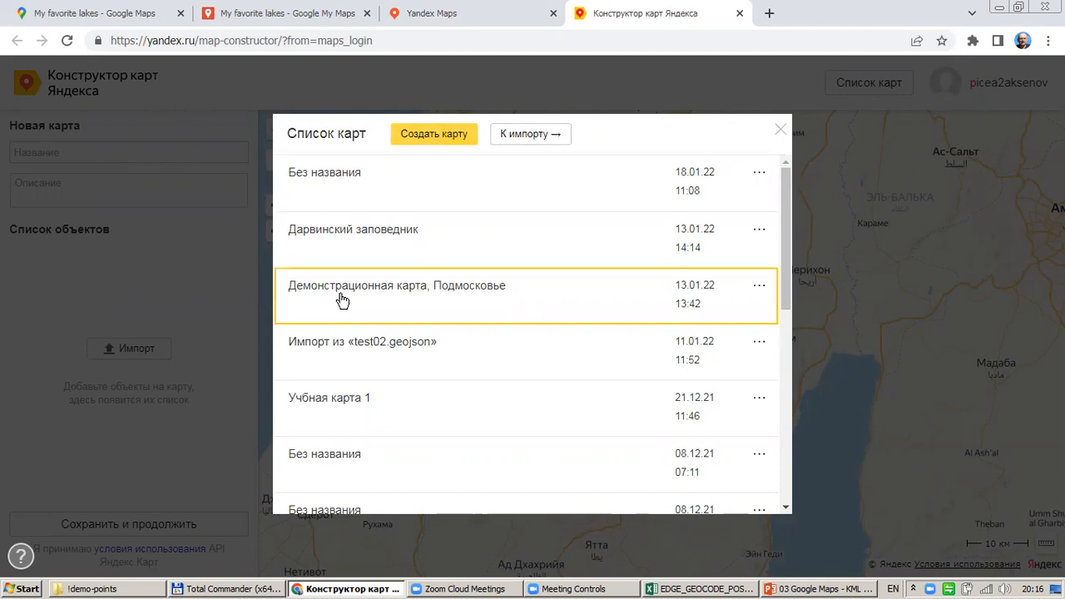
Create a new map in the Yandex map constructor and start choosing a file to import into it.
click(432, 135)
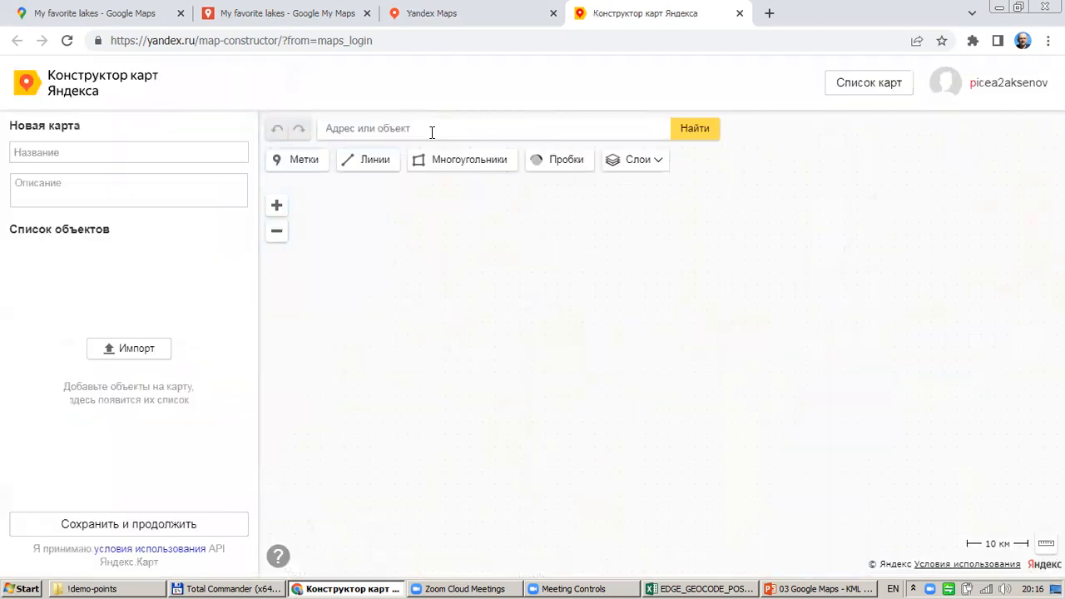
click(122, 350)
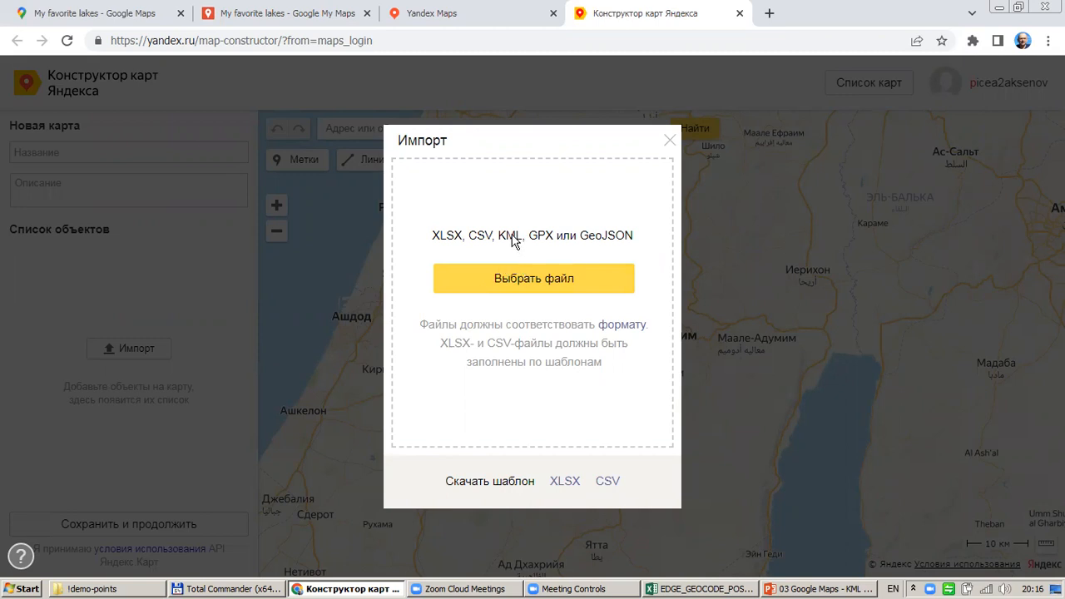
click(543, 287)
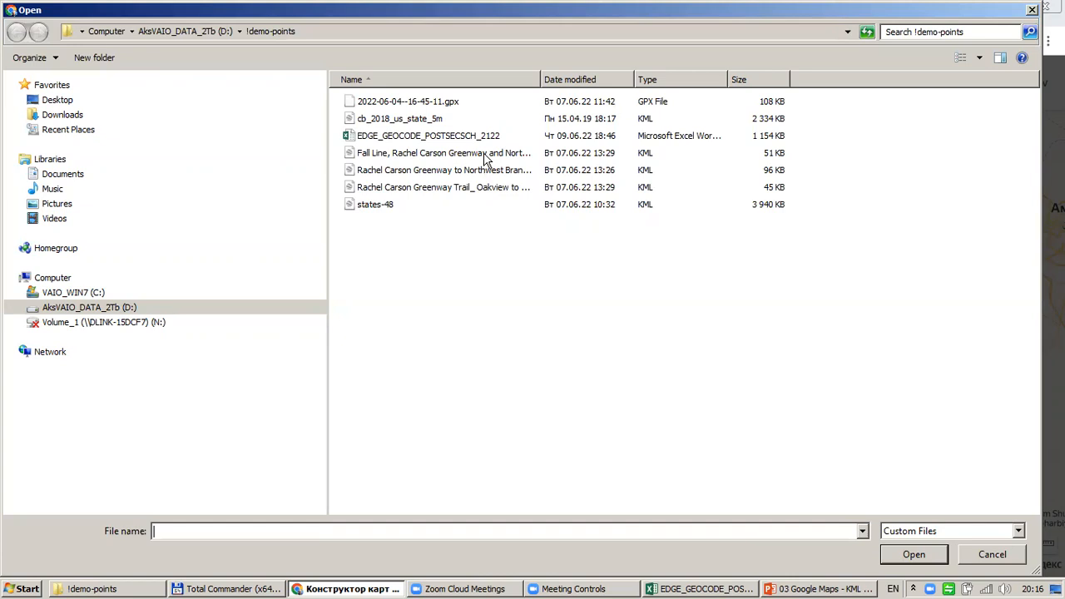
Try to import a file from the !demo-points folder with all file types listed, and close the import.
click(188, 34)
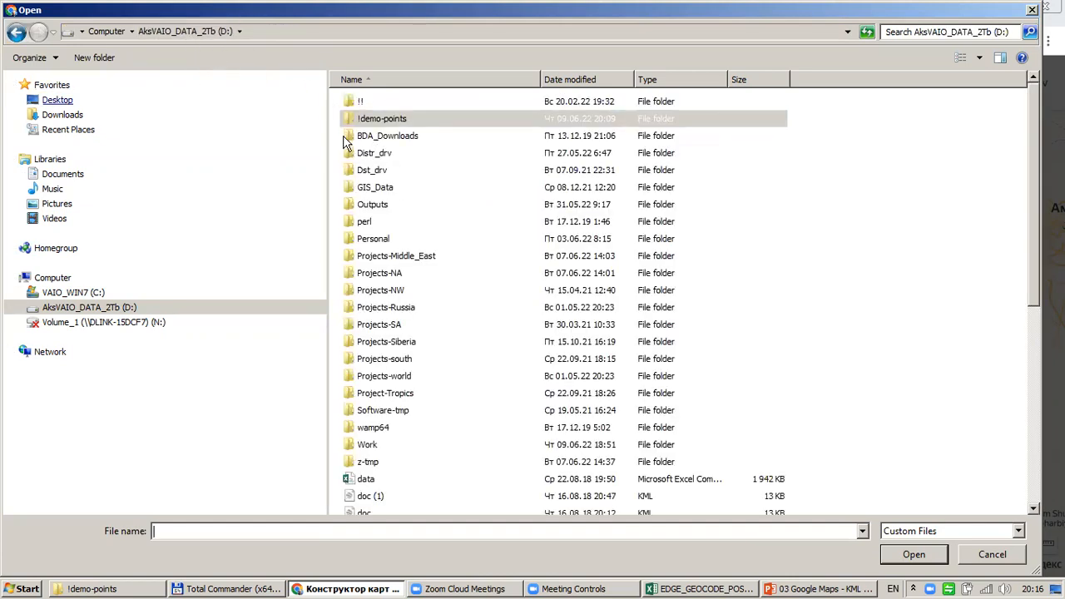
double_click(394, 120)
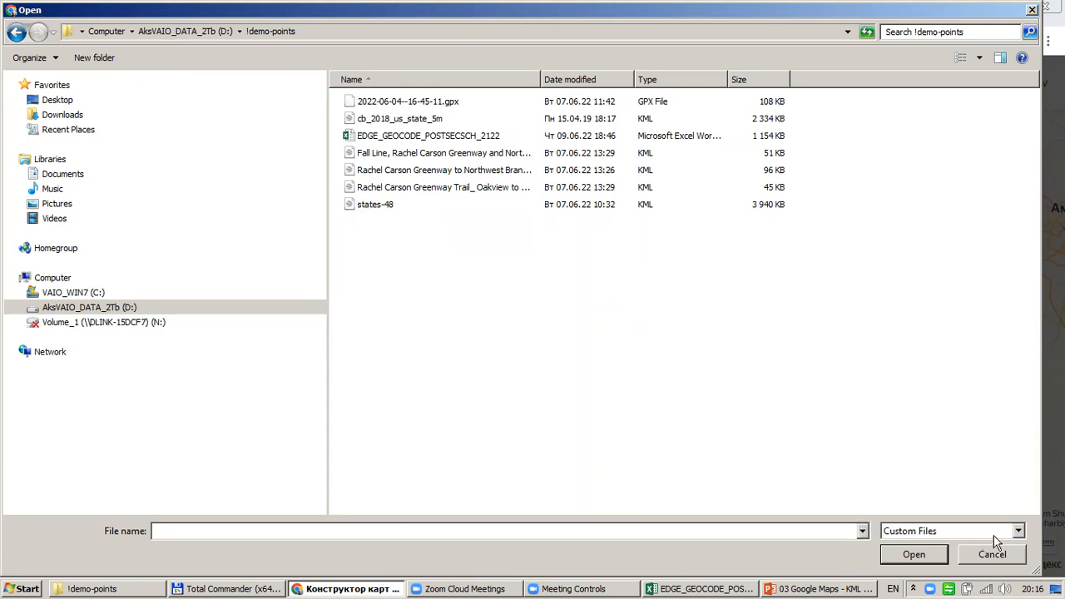
click(1017, 531)
click(967, 559)
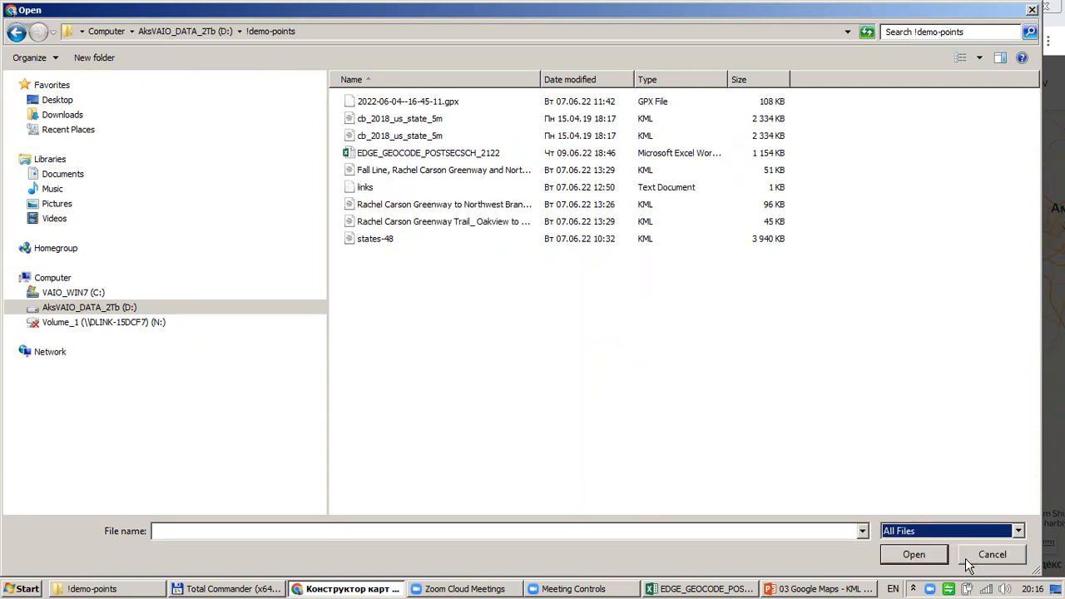
click(913, 558)
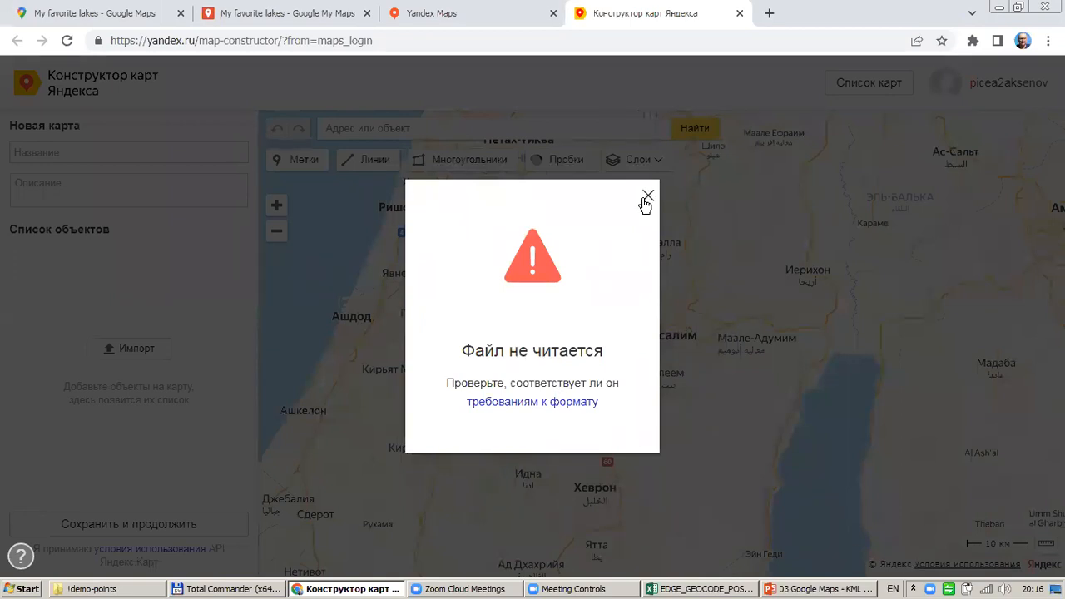
click(648, 197)
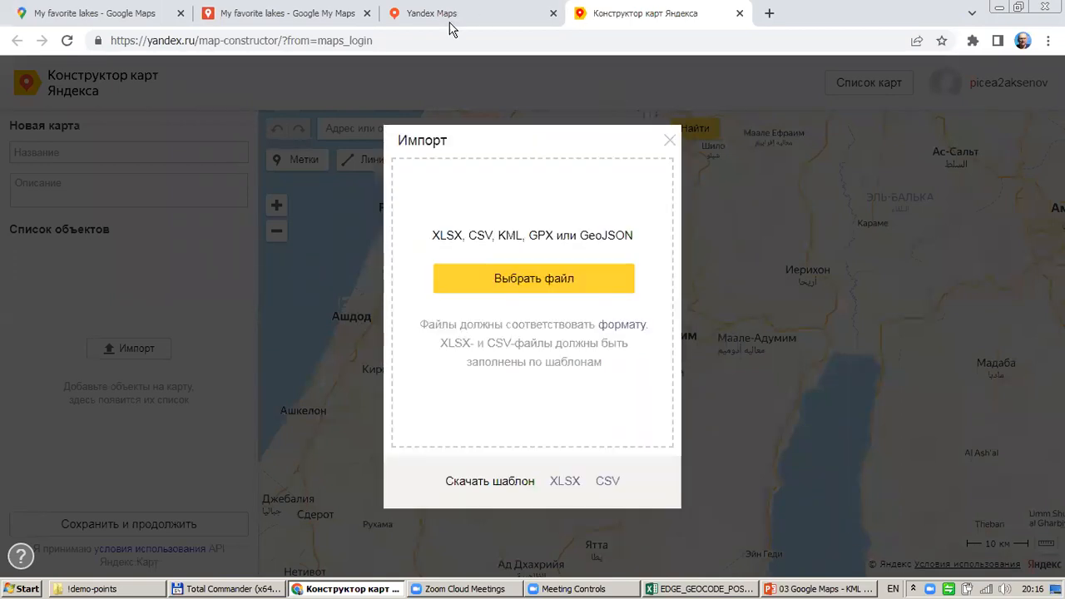
click(673, 140)
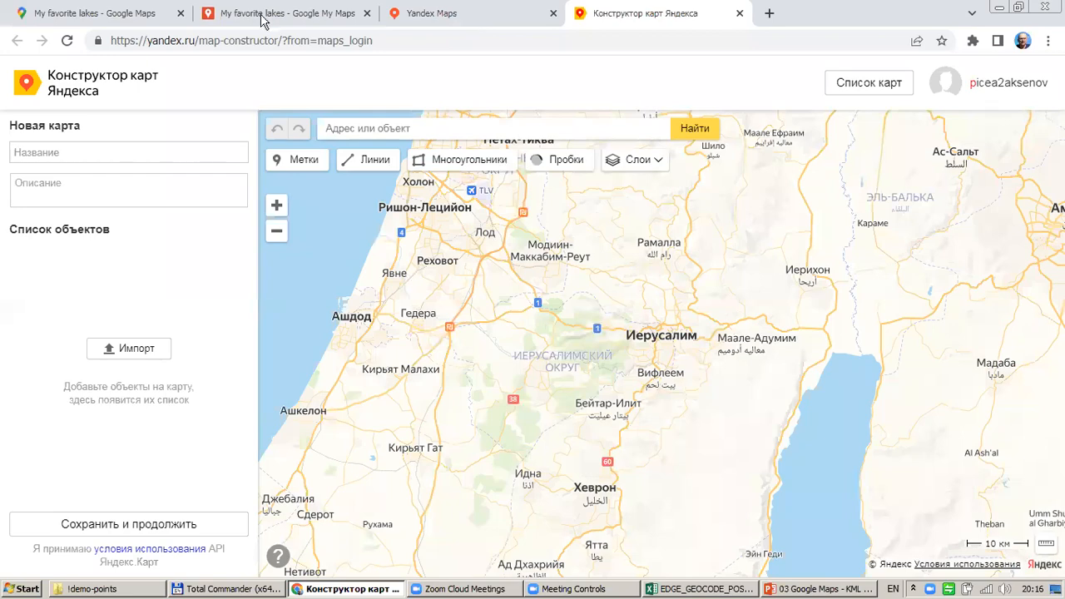
Switch to Google My Maps and export the My favorite lakes layer as KML instead of KMZ, saving it as My favorite lakes in the !demo-points folder.
click(454, 17)
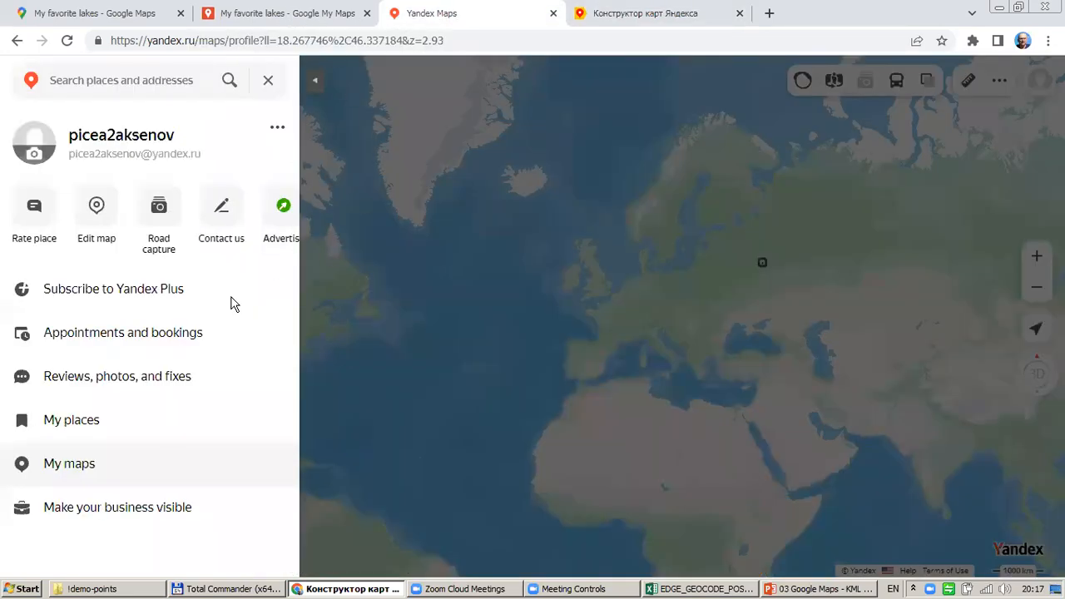
key(ctrl+Page_Up)
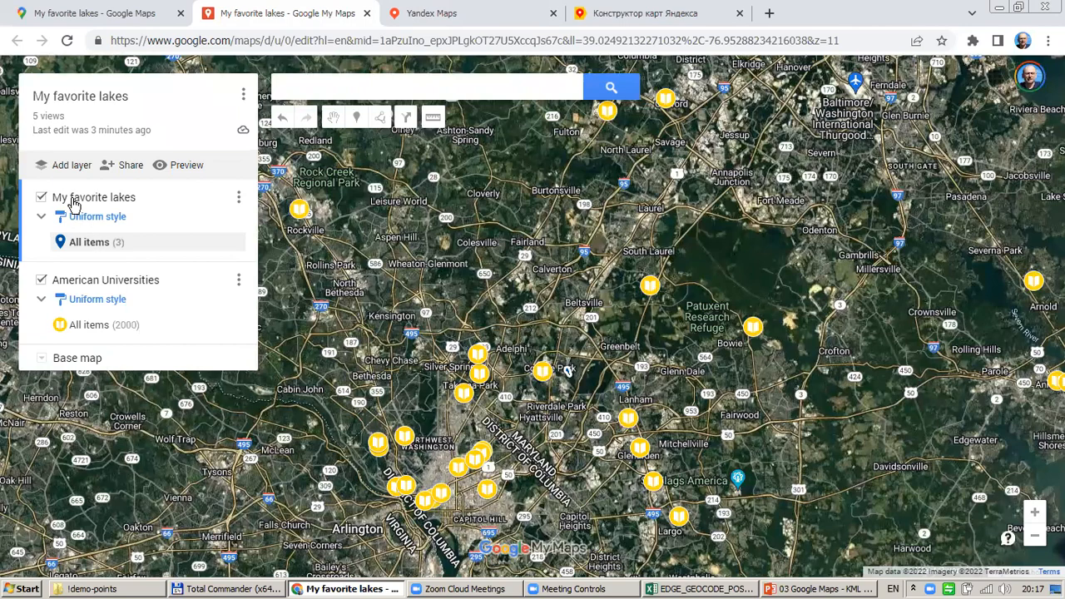
click(243, 97)
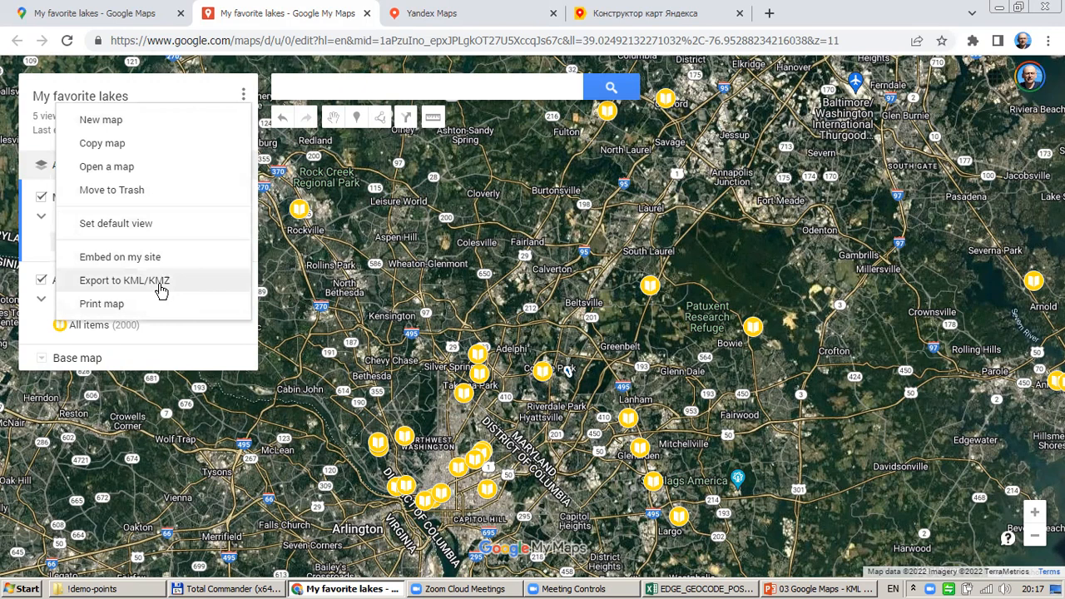
click(125, 280)
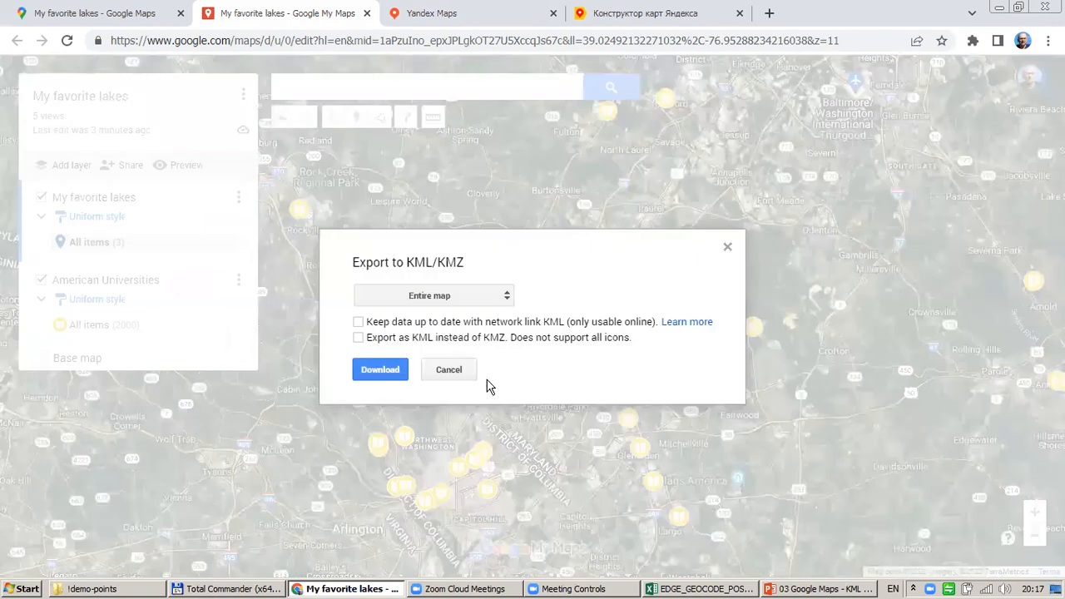
click(443, 297)
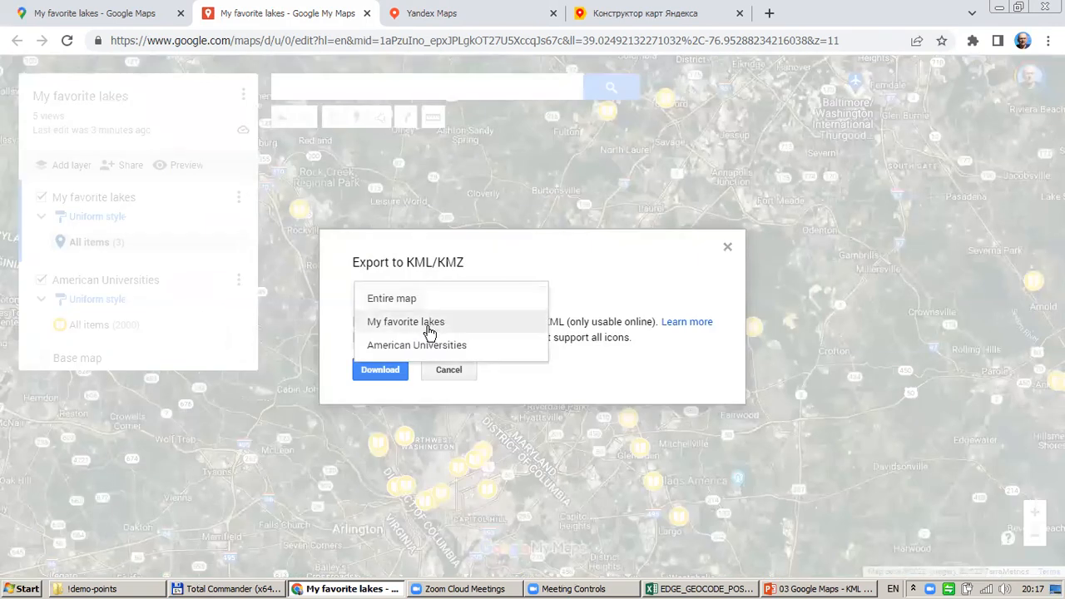
click(430, 328)
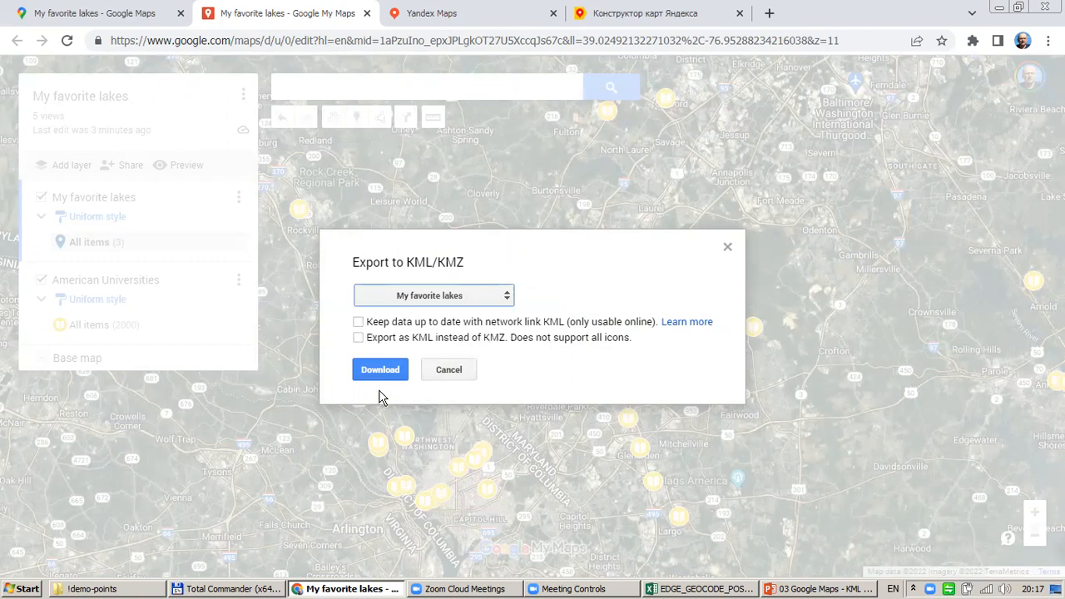
click(358, 339)
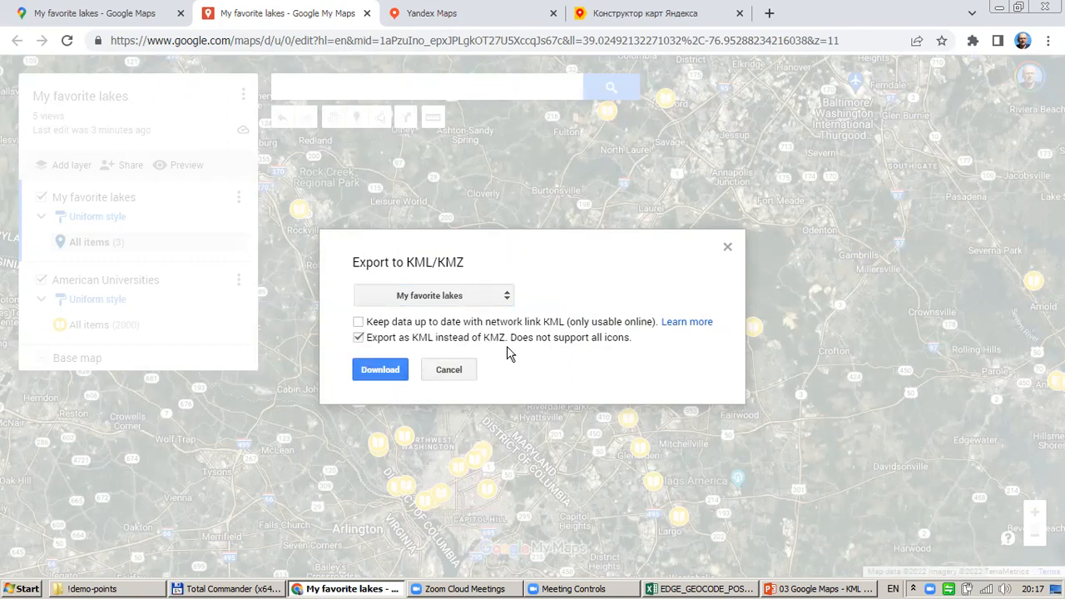
click(391, 371)
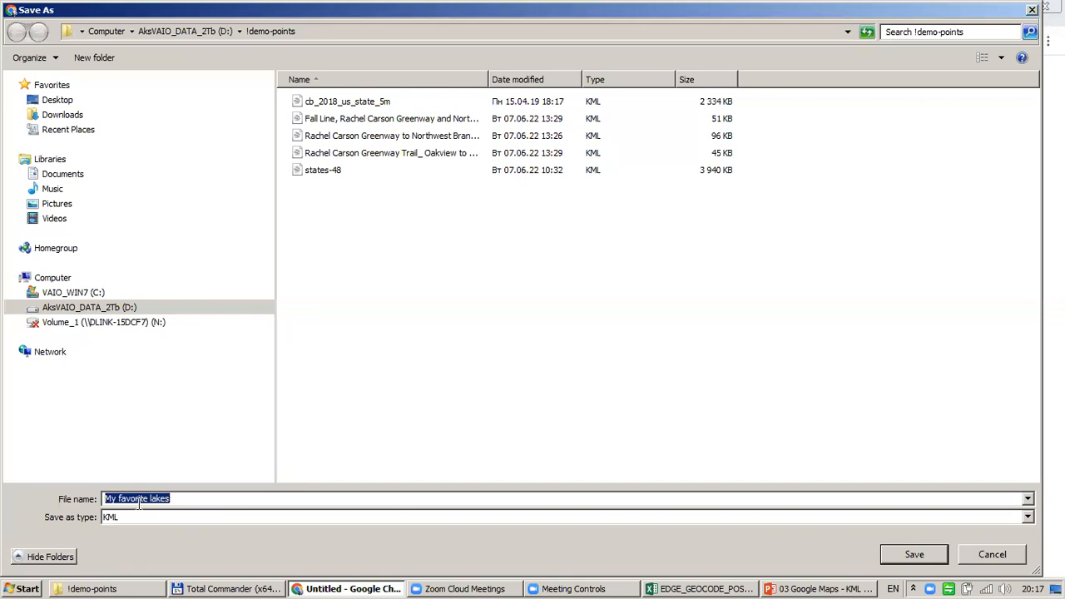
click(913, 555)
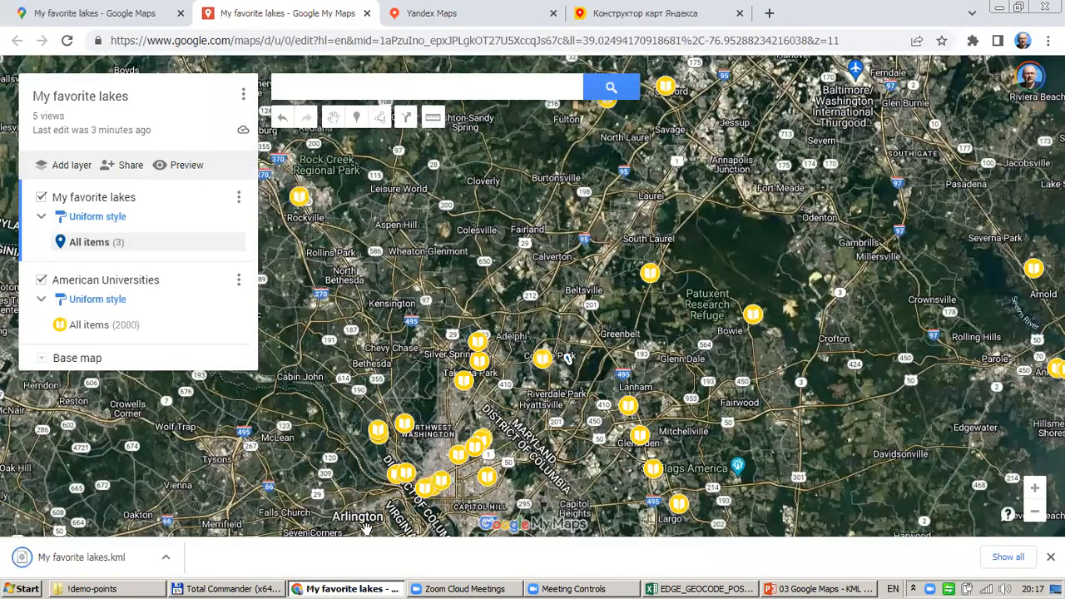
click(1051, 557)
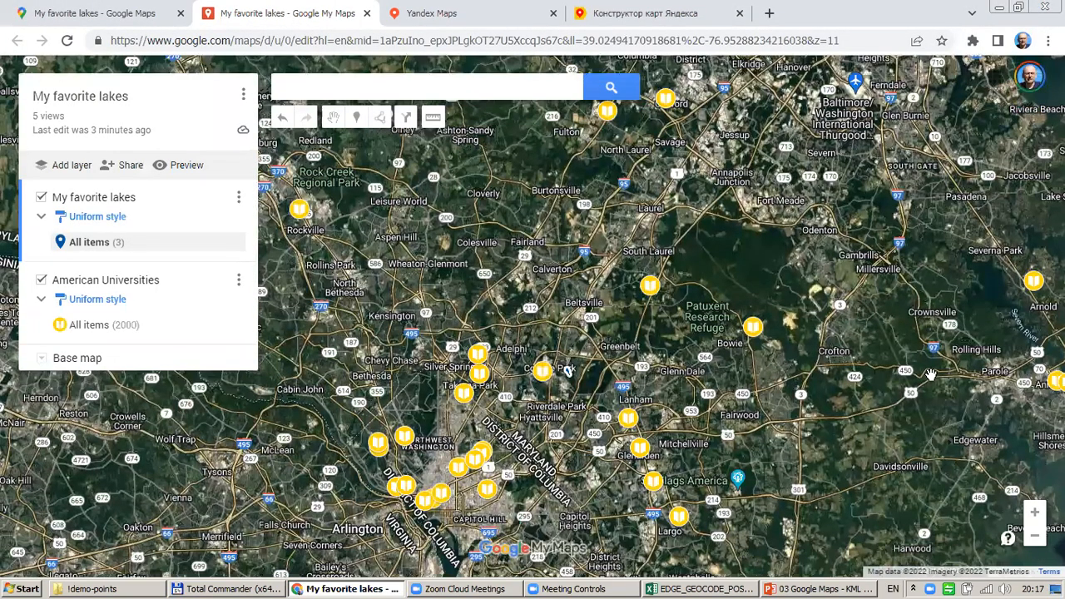
Import the My favorite lakes KML file into the new map in the Yandex map constructor.
click(637, 19)
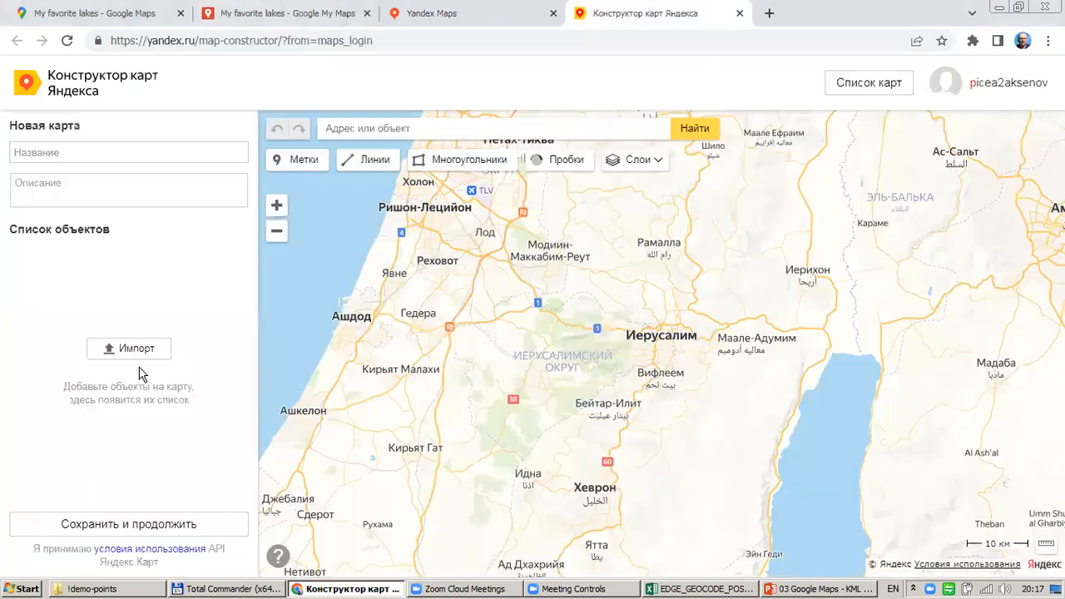
click(123, 348)
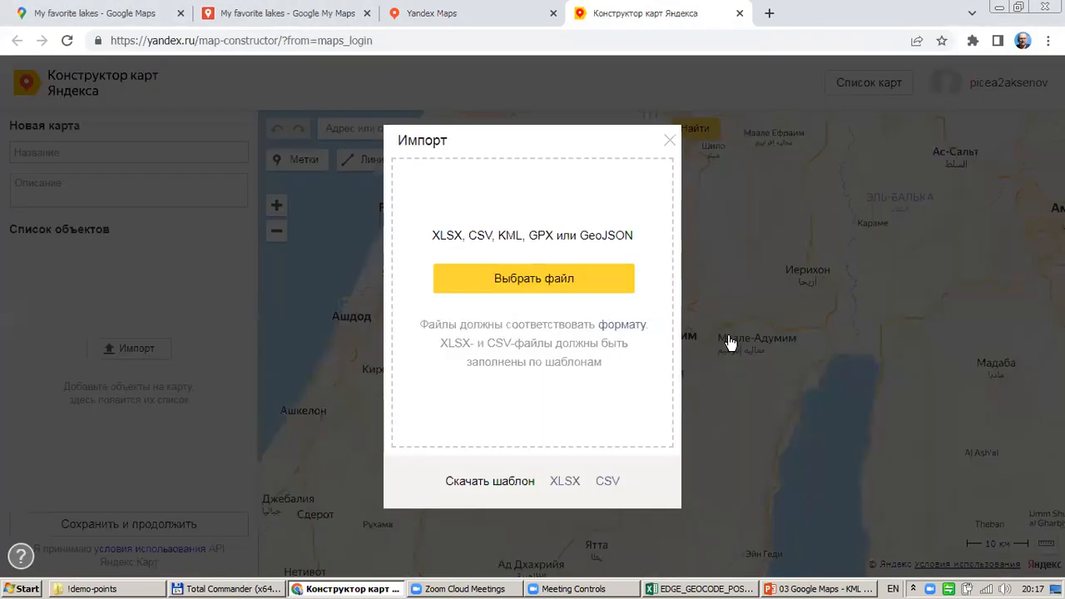
click(531, 282)
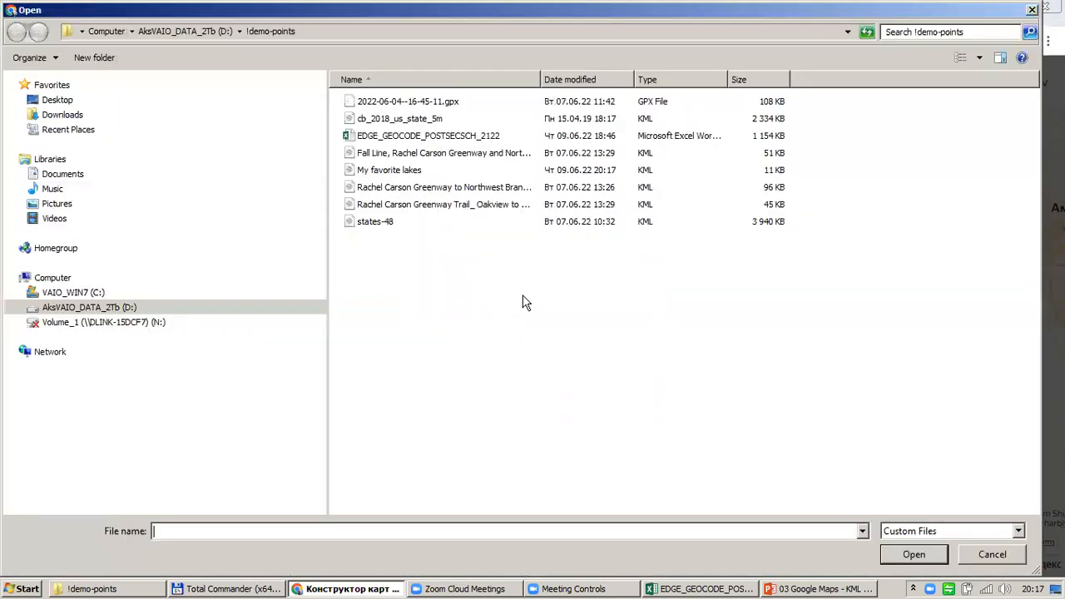
click(392, 171)
click(905, 554)
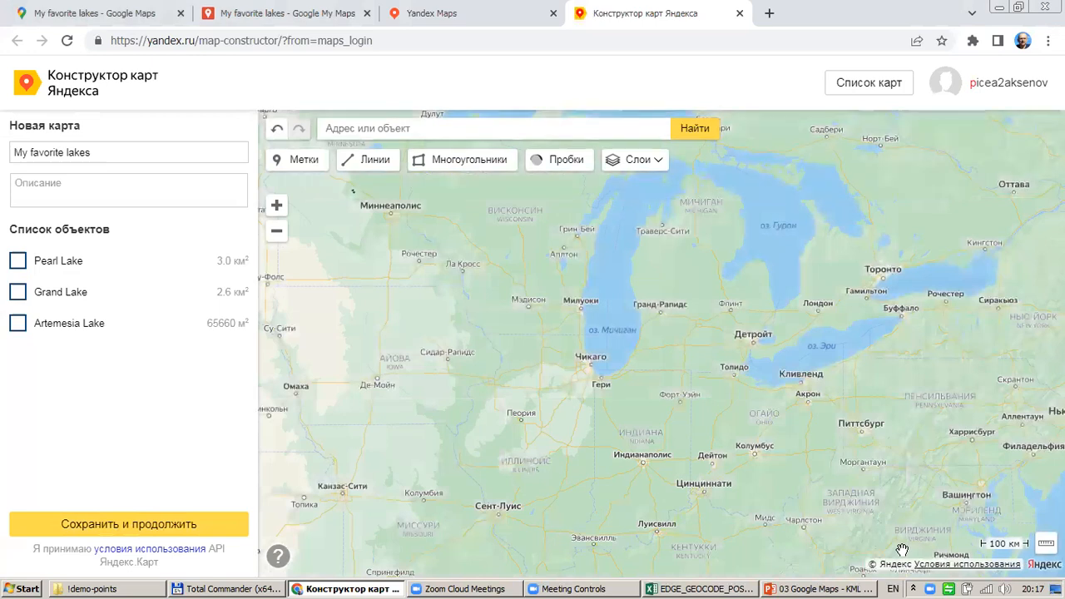
Examine the descriptions and styles of Pearl Lake, Grand Lake and Artemesia Lake, and check Artemesia Lake's outline up close on the map.
click(18, 261)
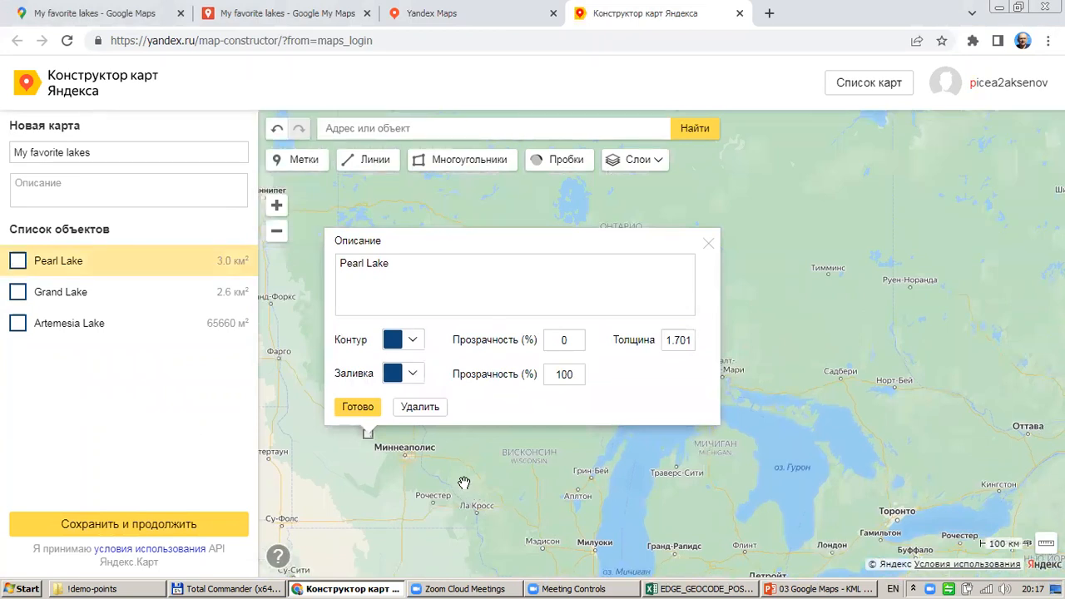
click(17, 292)
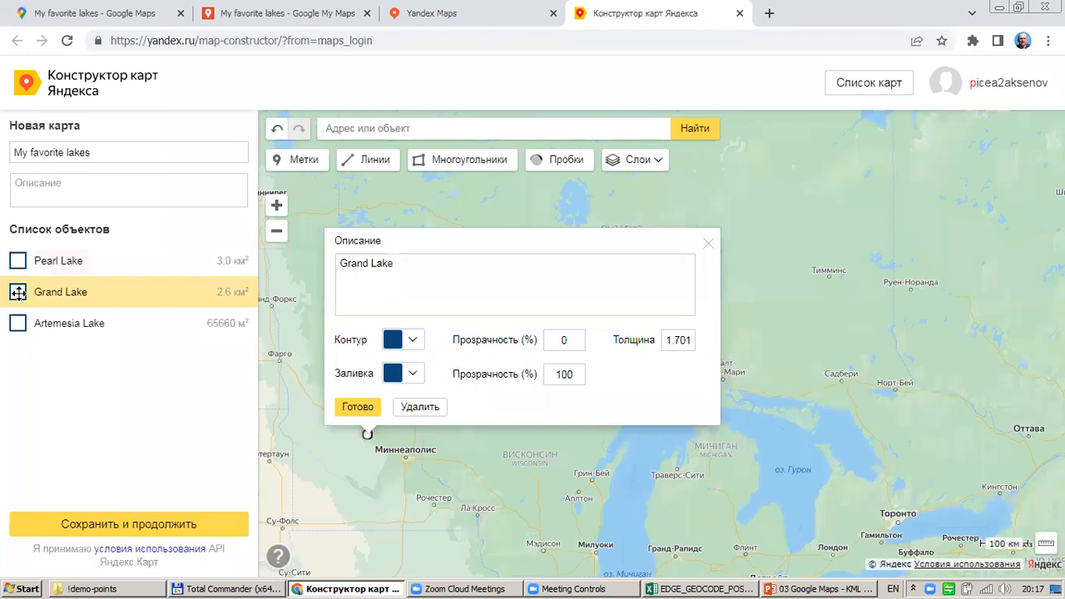
click(58, 330)
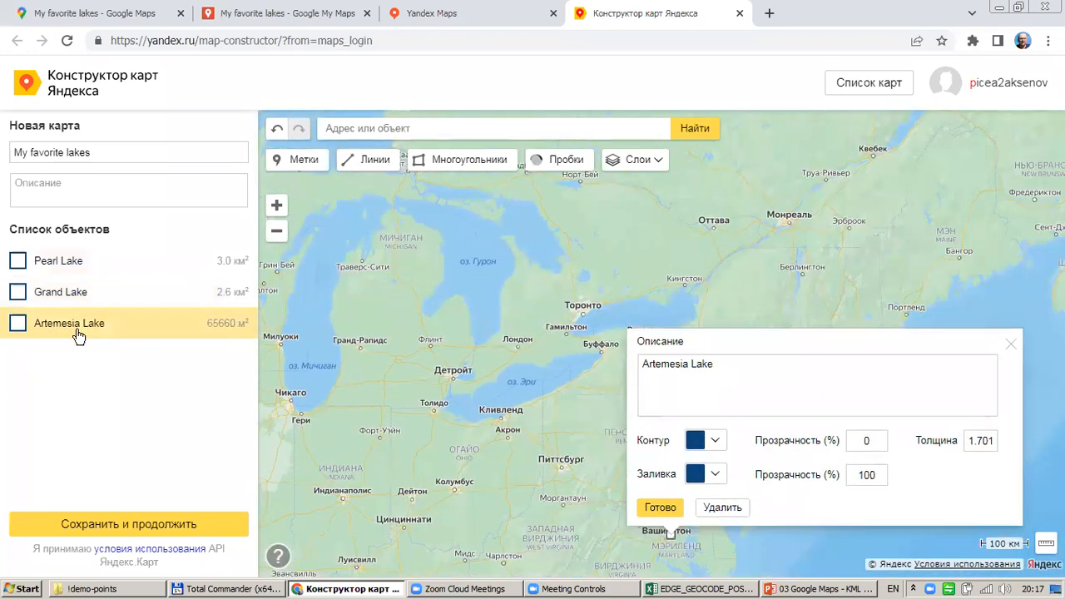
click(1011, 343)
scroll(674, 536, up, 3)
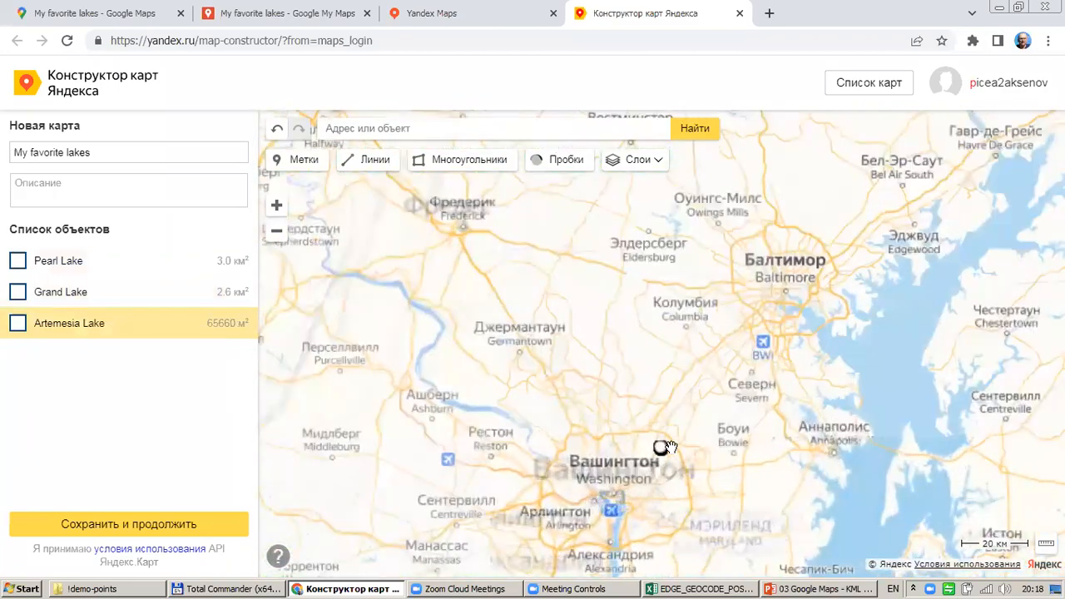
scroll(651, 466, up, 3)
scroll(651, 416, up, 3)
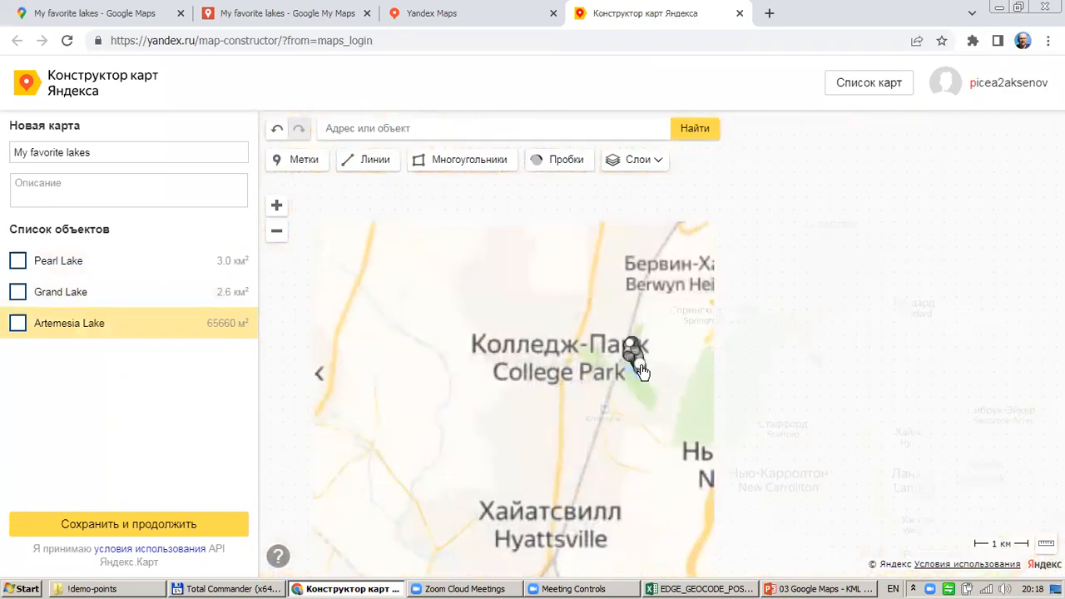
scroll(629, 384, up, 3)
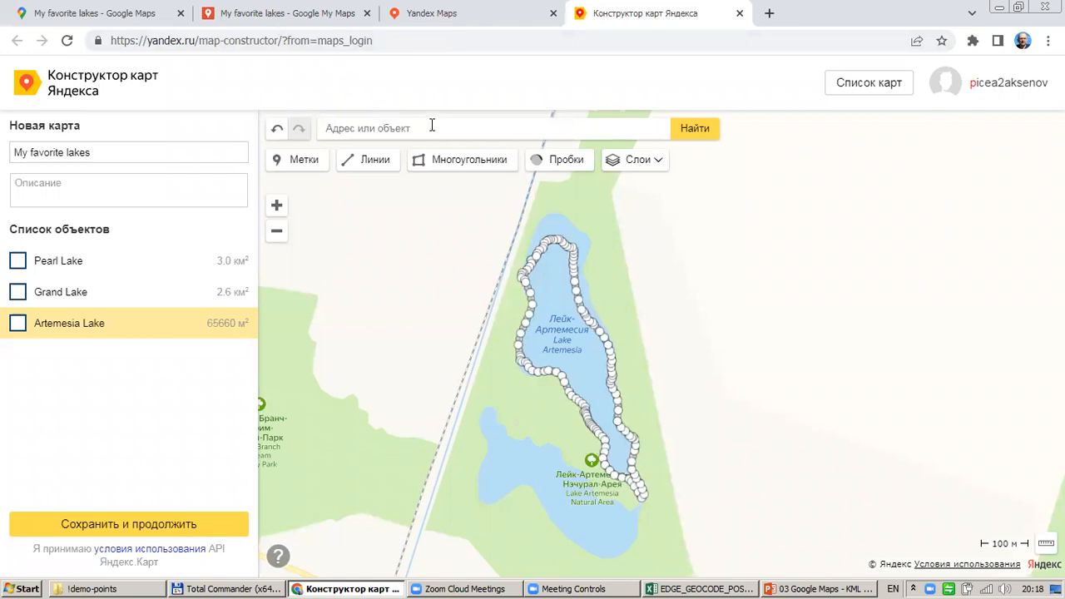
Switch to the !demo-points folder window and look over its files.
click(99, 589)
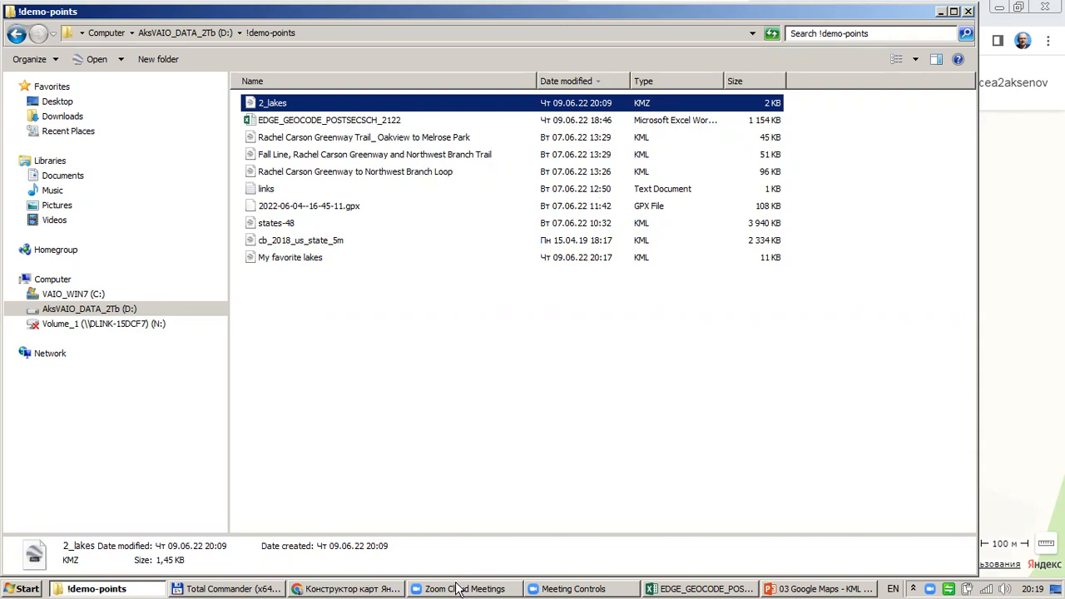
click(576, 528)
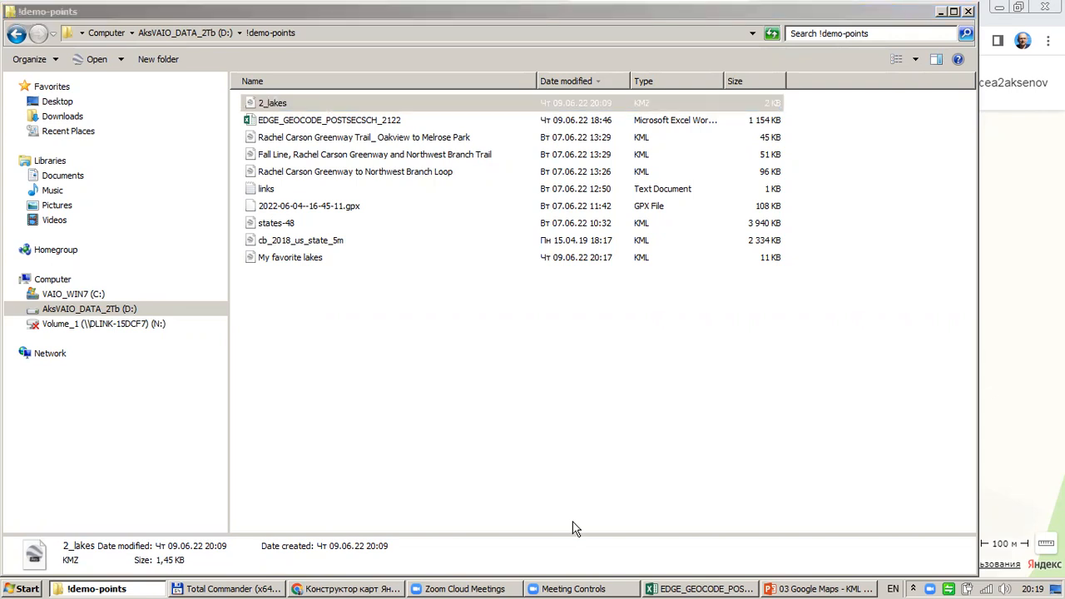